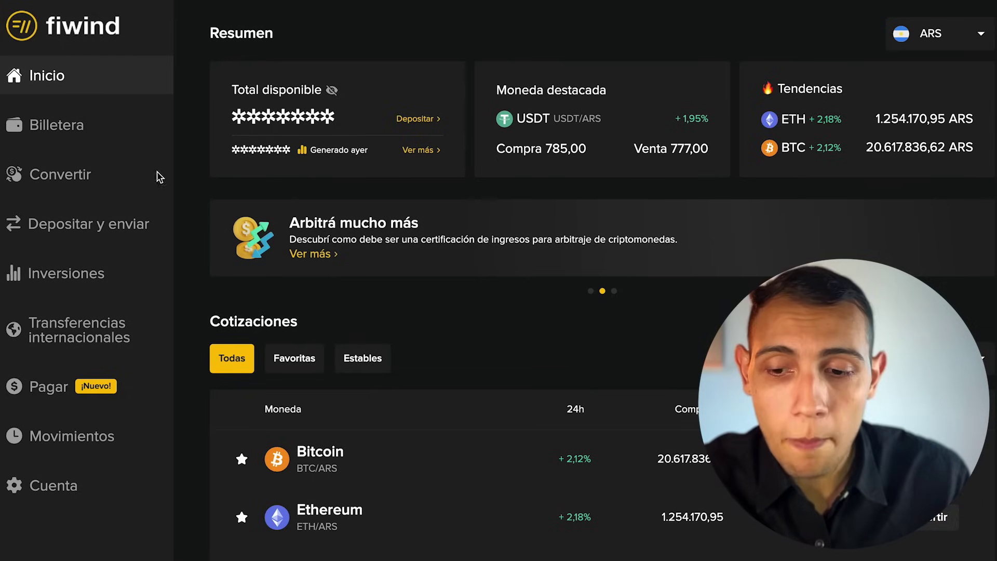
Open Fiwind's deposit details, then in Mercado Pago start a transfer to a new account using the copied CVU or alias.
{"action": "left_click", "coordinate": [80, 224]}
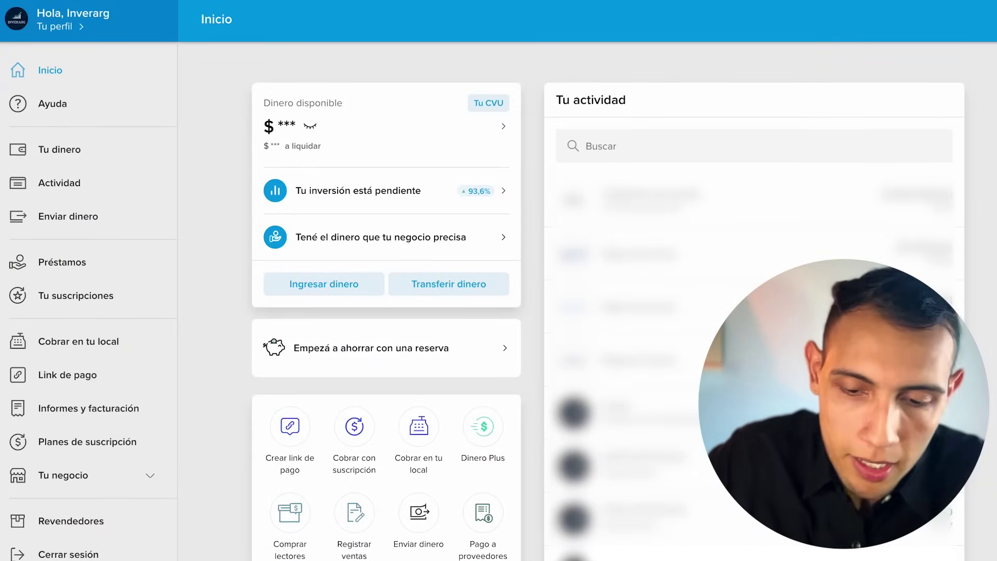
{"action": "left_click", "coordinate": [447, 282]}
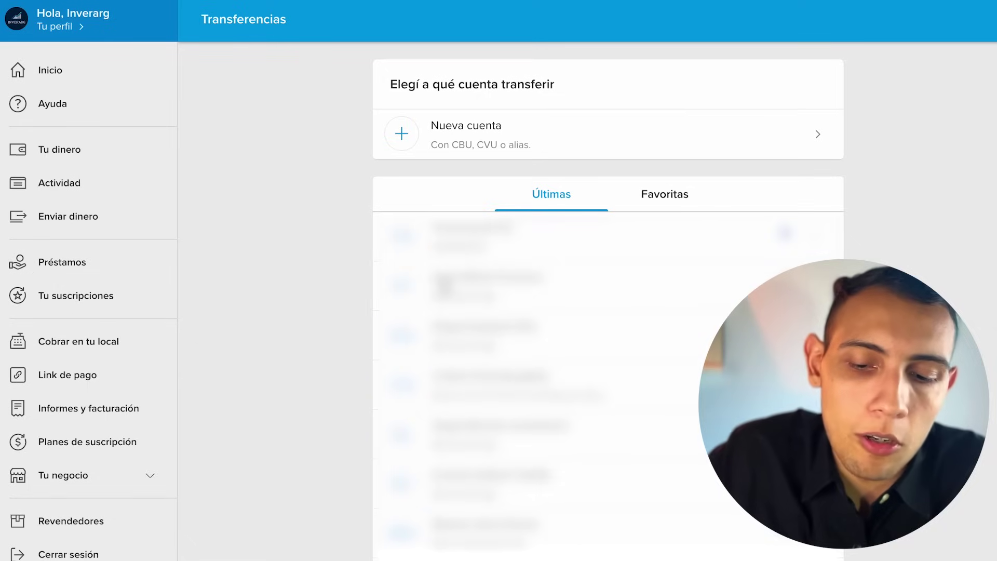
{"action": "left_click", "coordinate": [423, 141]}
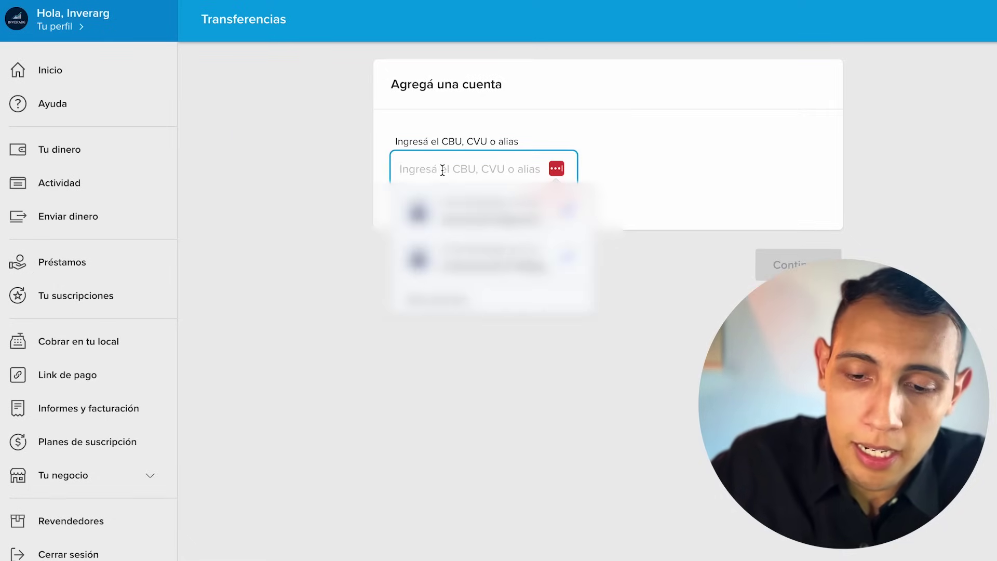
{"action": "key", "text": "ctrl+v"}
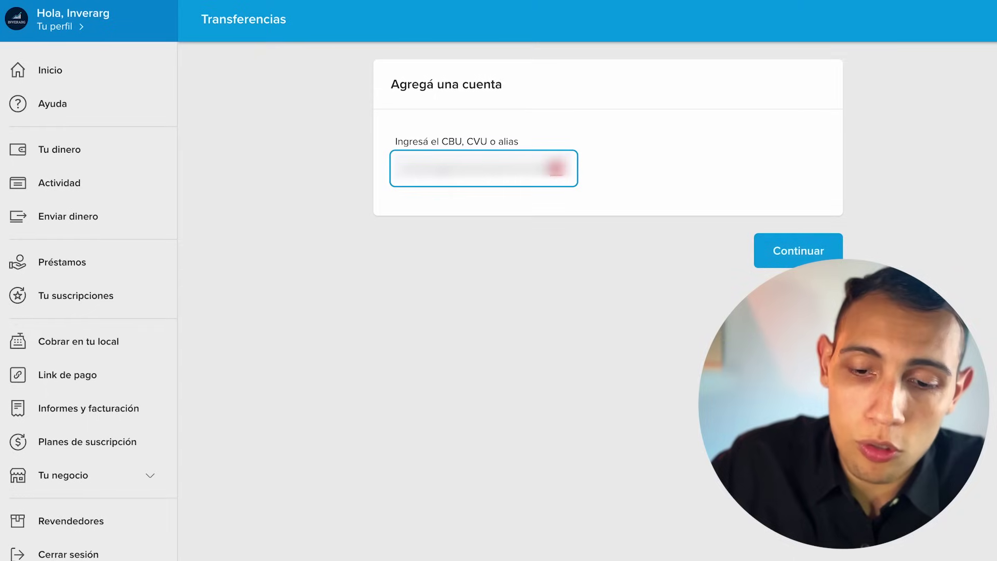
{"action": "left_click", "coordinate": [780, 254]}
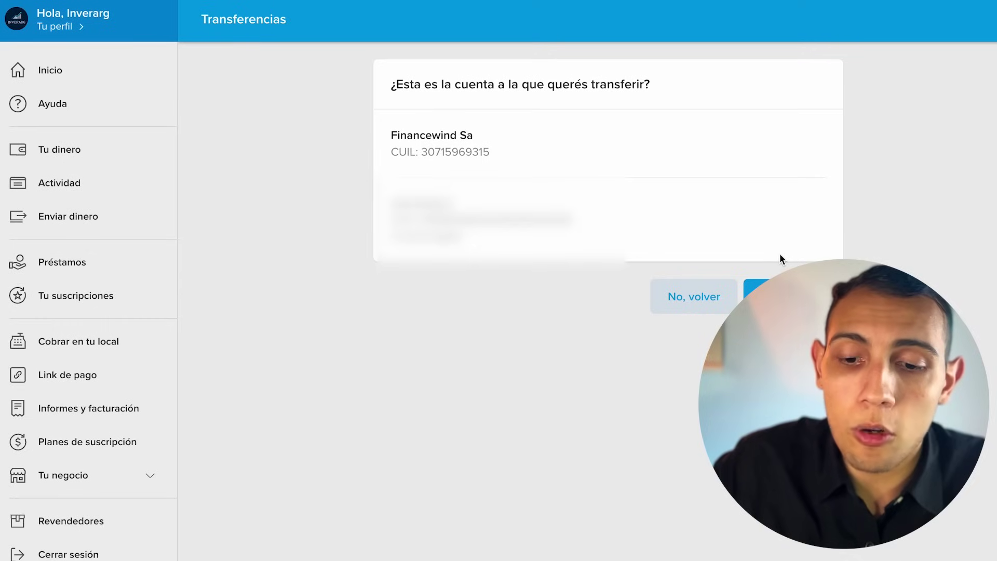
Check and accept Financewind Sa as the recipient and set the transfer amount to 10.000 pesos.
{"action": "left_click_drag", "start_coordinate": [392, 131], "coordinate": [477, 133]}
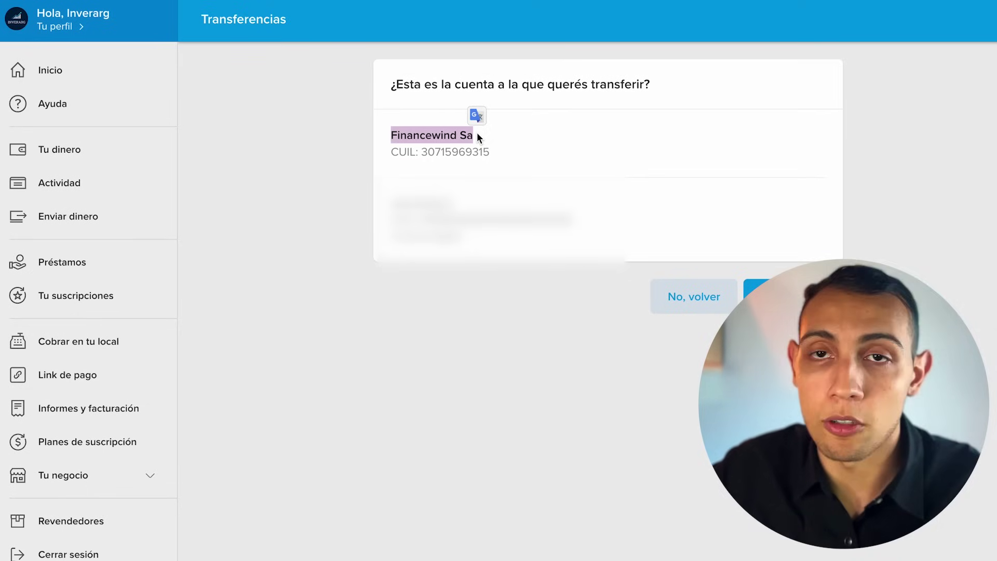
{"action": "left_click", "coordinate": [462, 184]}
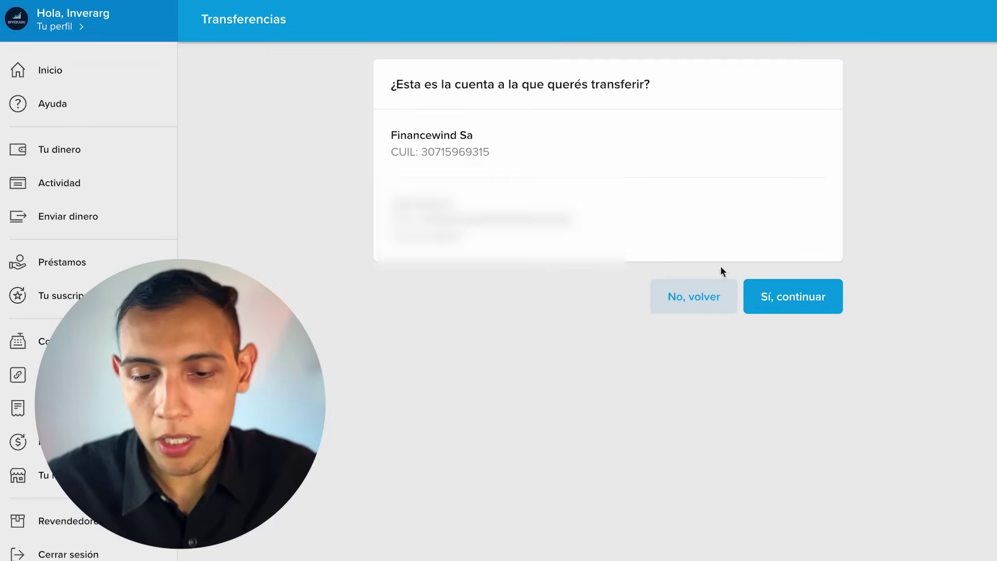
{"action": "left_click", "coordinate": [777, 300]}
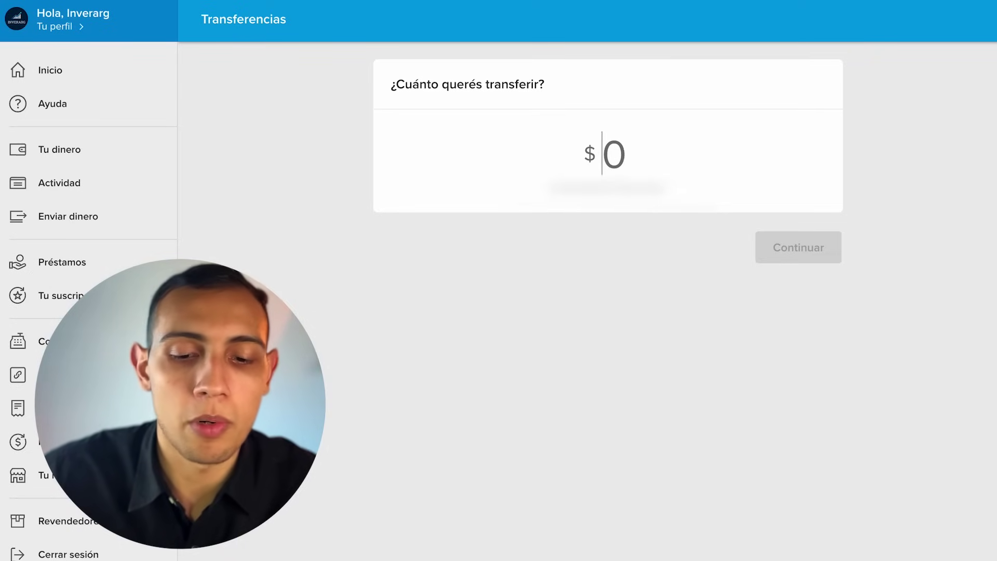
{"action": "type", "text": "100000"}
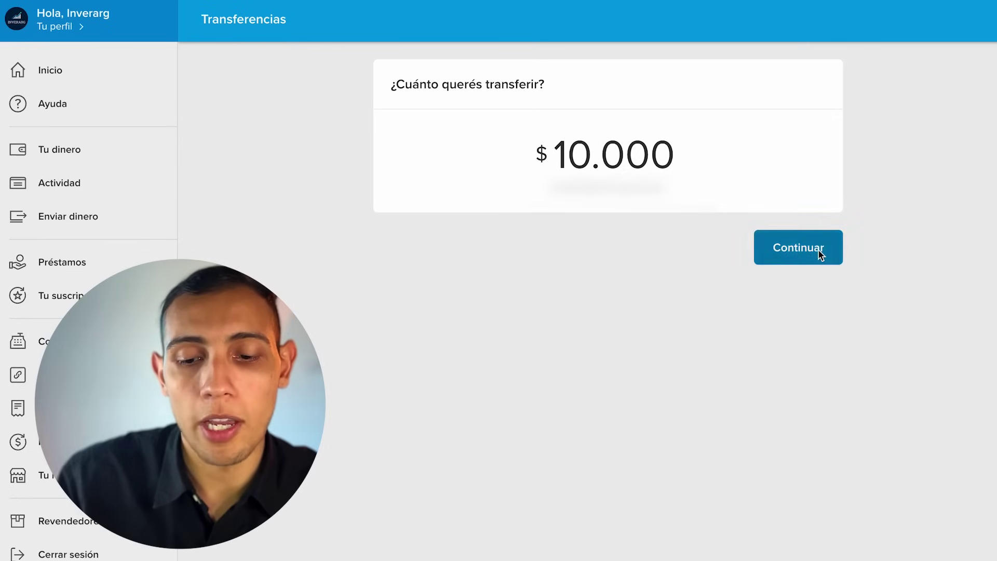
{"action": "left_click", "coordinate": [818, 250]}
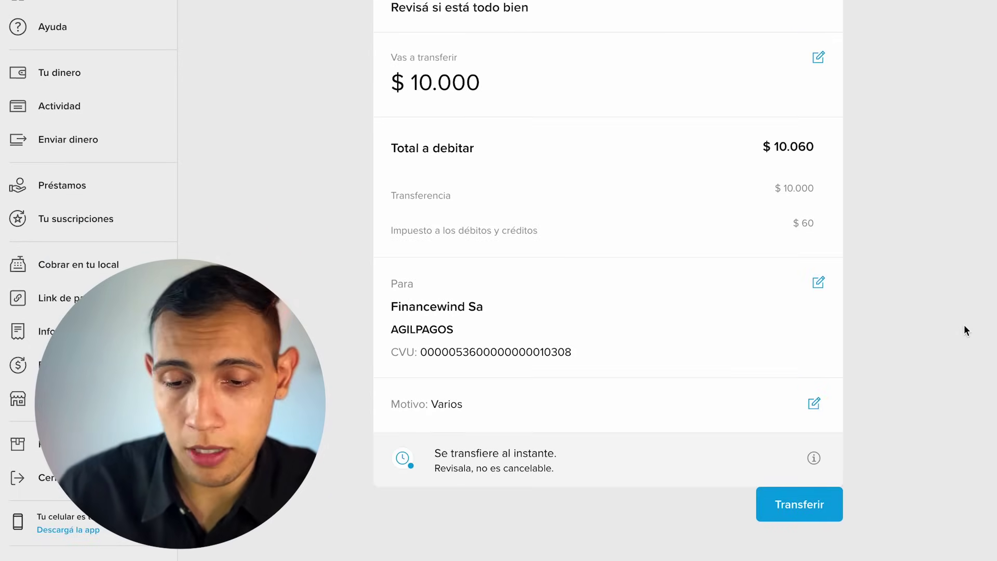
Submit the transfer, choosing WhatsApp as the verification method and entering the received verification code.
{"action": "left_click", "coordinate": [787, 499]}
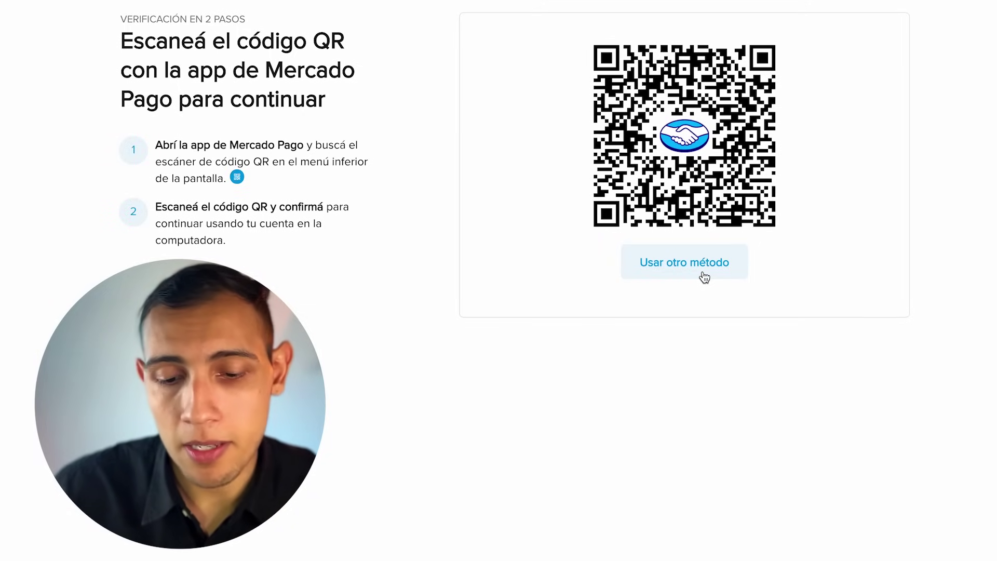
{"action": "left_click", "coordinate": [704, 277]}
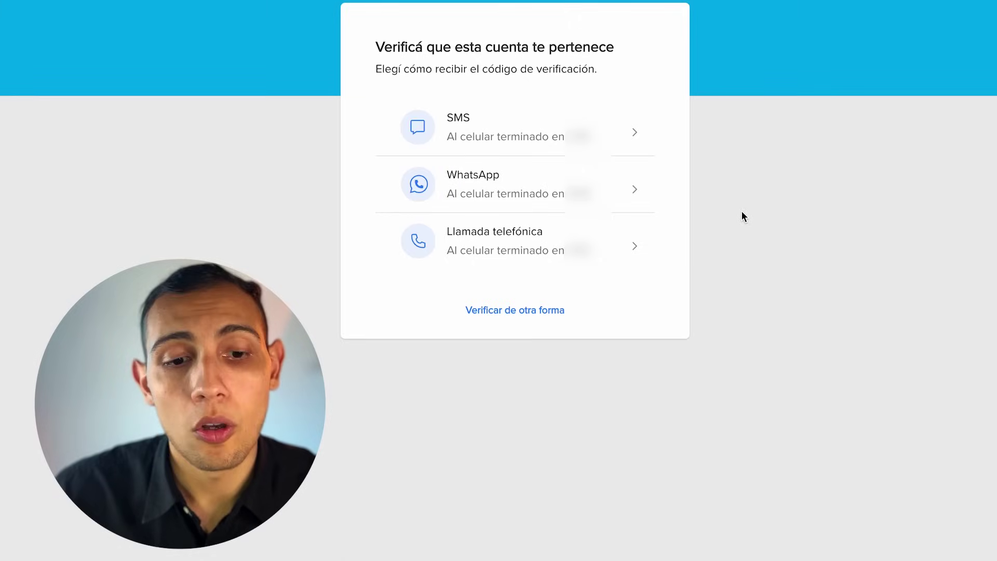
{"action": "left_click", "coordinate": [493, 173]}
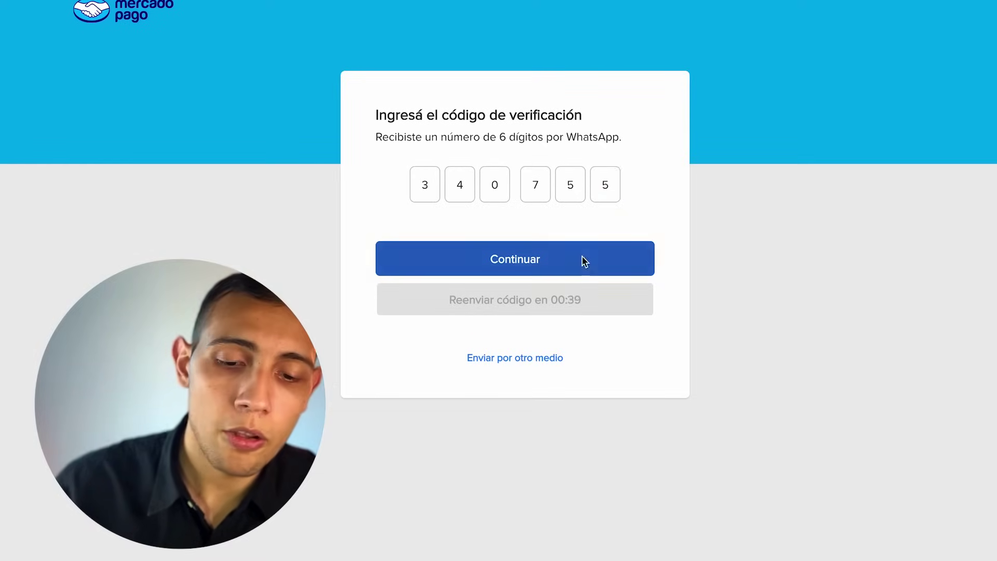
{"action": "left_click", "coordinate": [583, 261]}
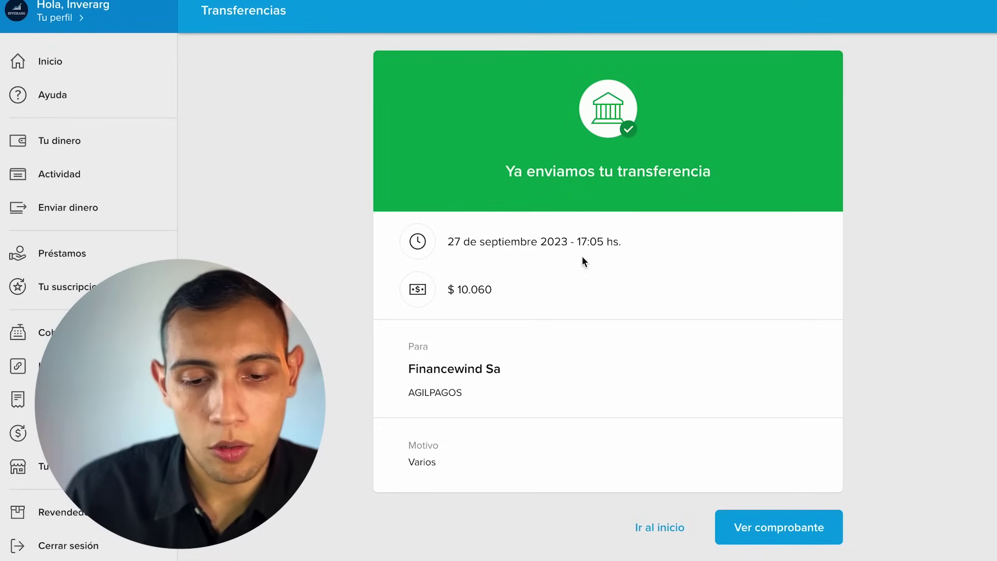
{"action": "left_click_drag", "start_coordinate": [495, 173], "coordinate": [805, 173]}
{"action": "left_click", "coordinate": [945, 221]}
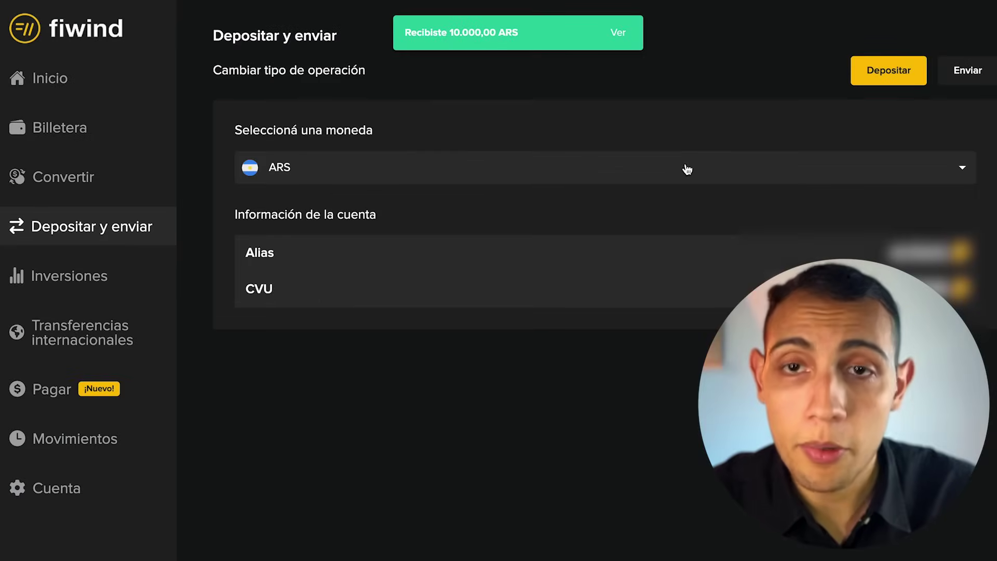
Switch to Fiwind and check the incoming deposit notification and the total available on the home page.
{"action": "left_click_drag", "start_coordinate": [443, 33], "coordinate": [531, 35]}
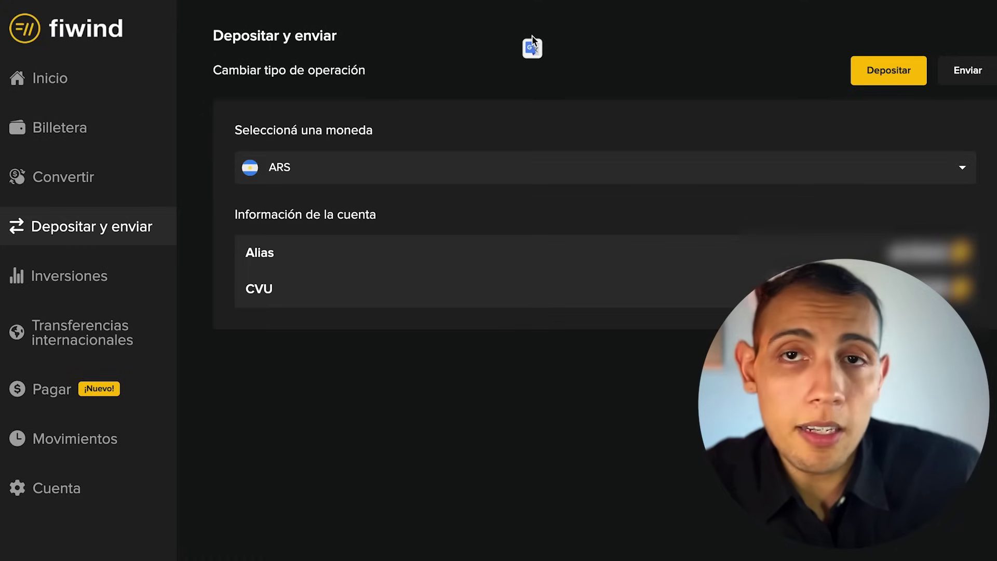
{"action": "left_click", "coordinate": [54, 82]}
{"action": "left_click_drag", "start_coordinate": [234, 120], "coordinate": [344, 123]}
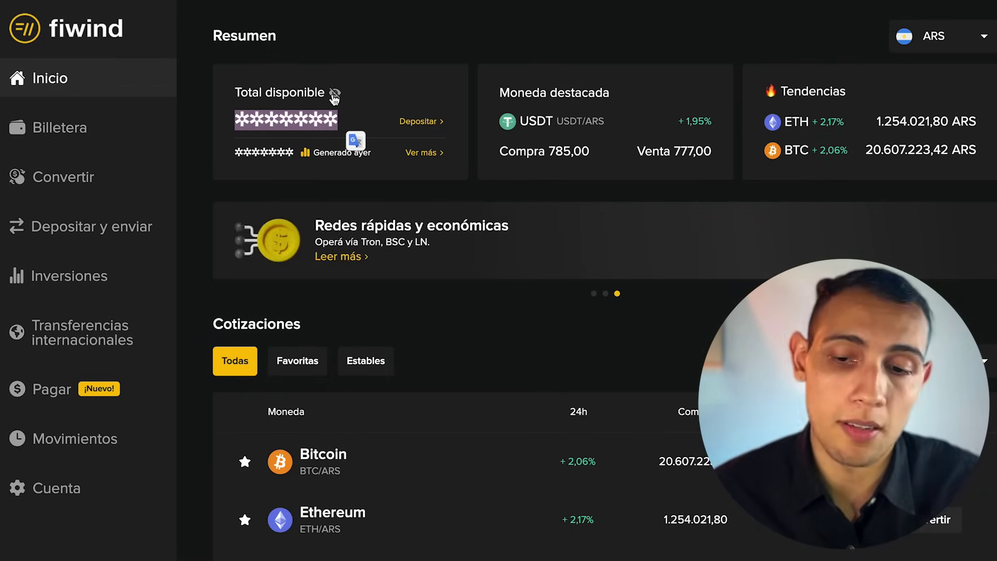
{"action": "left_click", "coordinate": [386, 89]}
Open the wallet and review the Tether, US dollar and Argentine peso entries, focusing on the peso balance.
{"action": "left_click", "coordinate": [61, 128]}
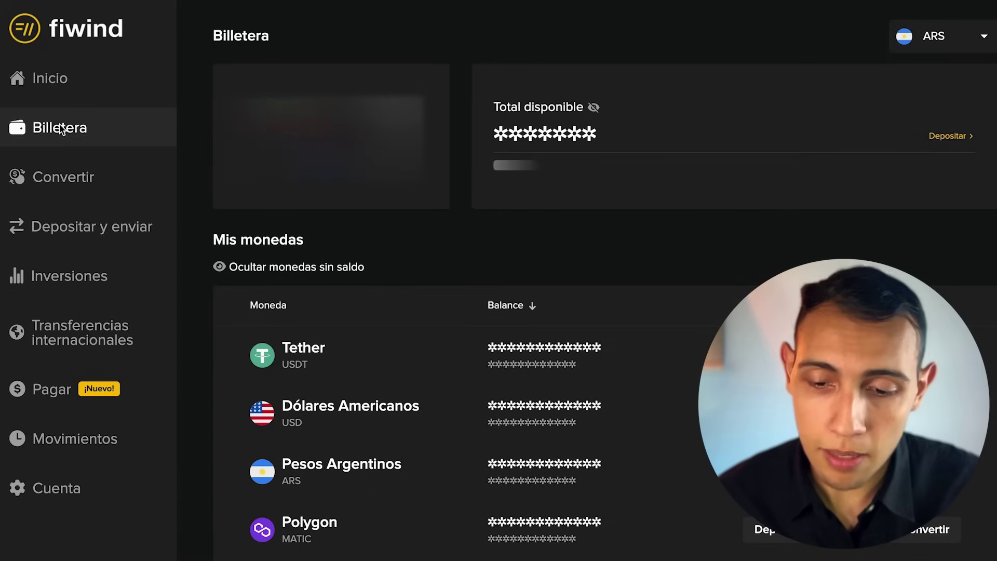
{"action": "left_click_drag", "start_coordinate": [282, 345], "coordinate": [336, 366]}
{"action": "left_click_drag", "start_coordinate": [302, 405], "coordinate": [325, 422]}
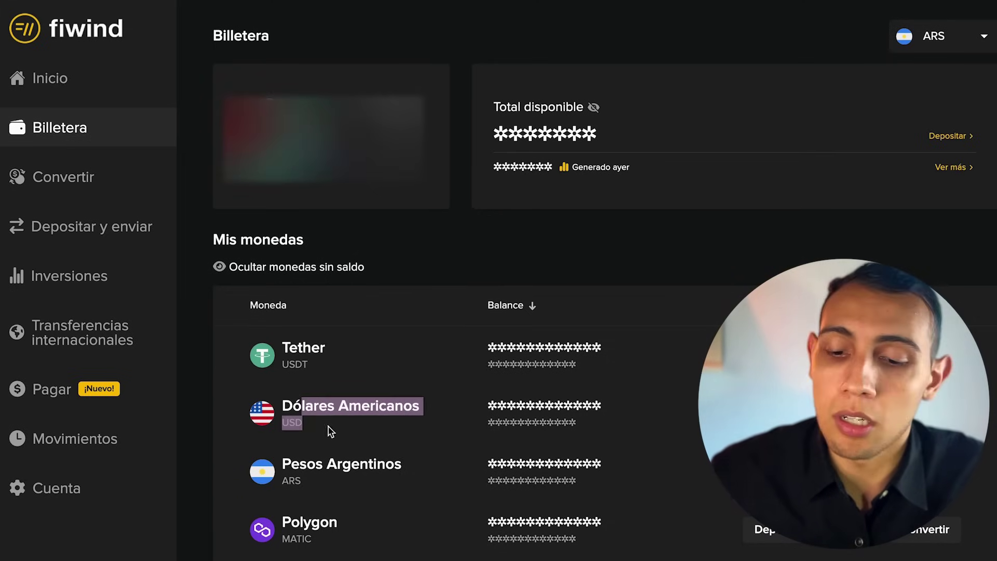
{"action": "left_click_drag", "start_coordinate": [283, 460], "coordinate": [327, 487]}
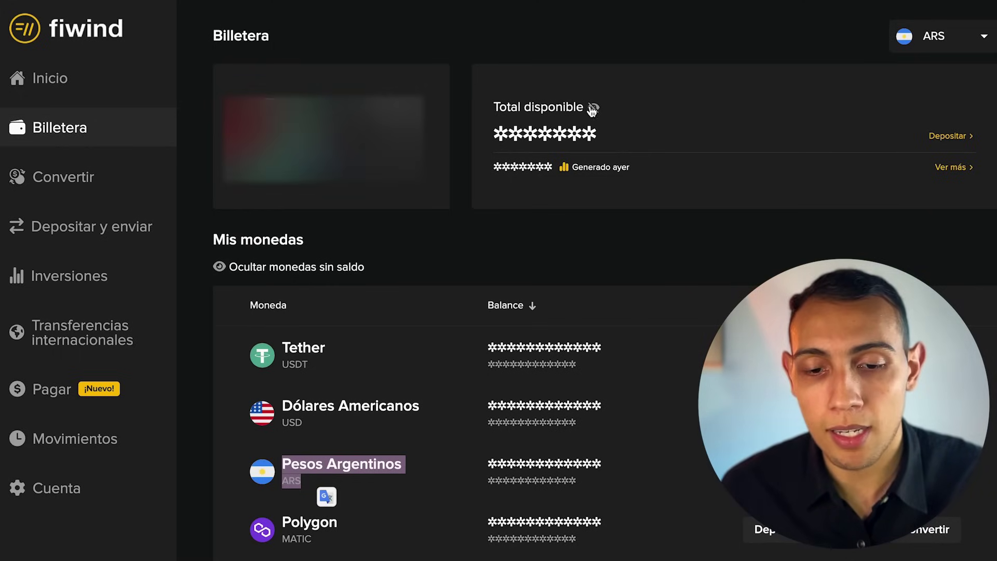
{"action": "left_click_drag", "start_coordinate": [508, 461], "coordinate": [583, 475]}
{"action": "double_click", "coordinate": [552, 463]}
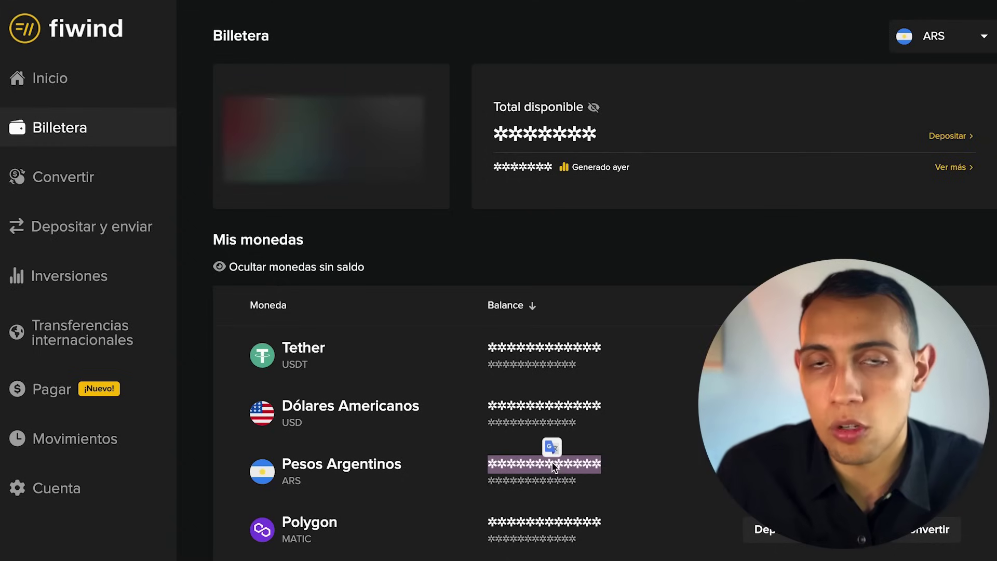
{"action": "double_click", "coordinate": [524, 466]}
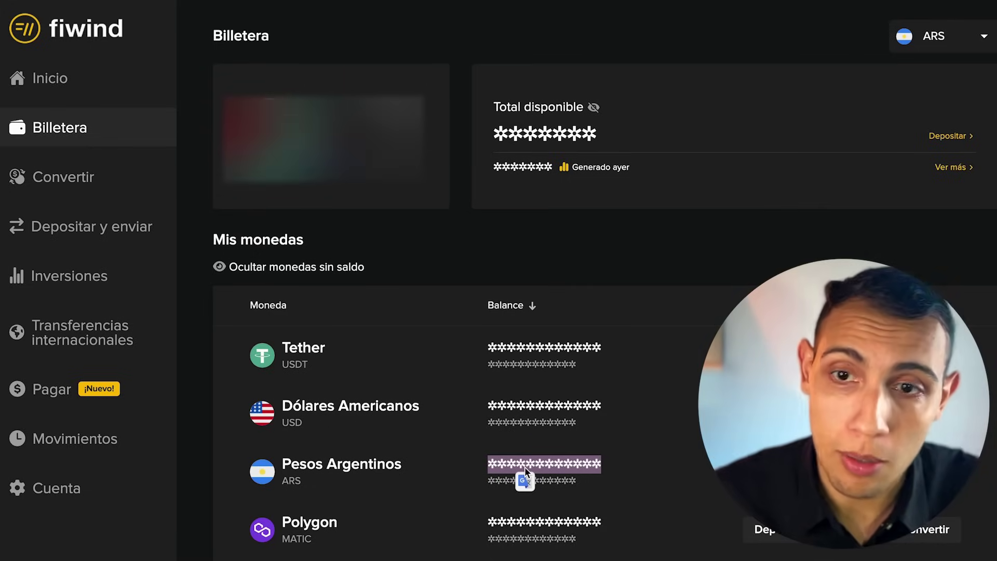
Set up a Market conversion from ARS to USDT for 100% of the available pesos, 10000 ARS.
{"action": "left_click", "coordinate": [79, 178]}
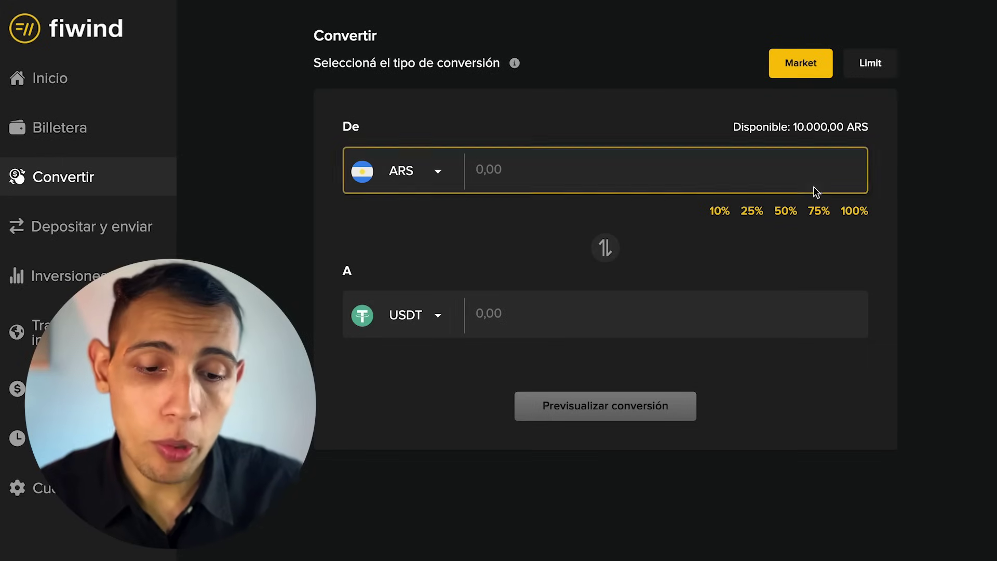
{"action": "left_click", "coordinate": [853, 223]}
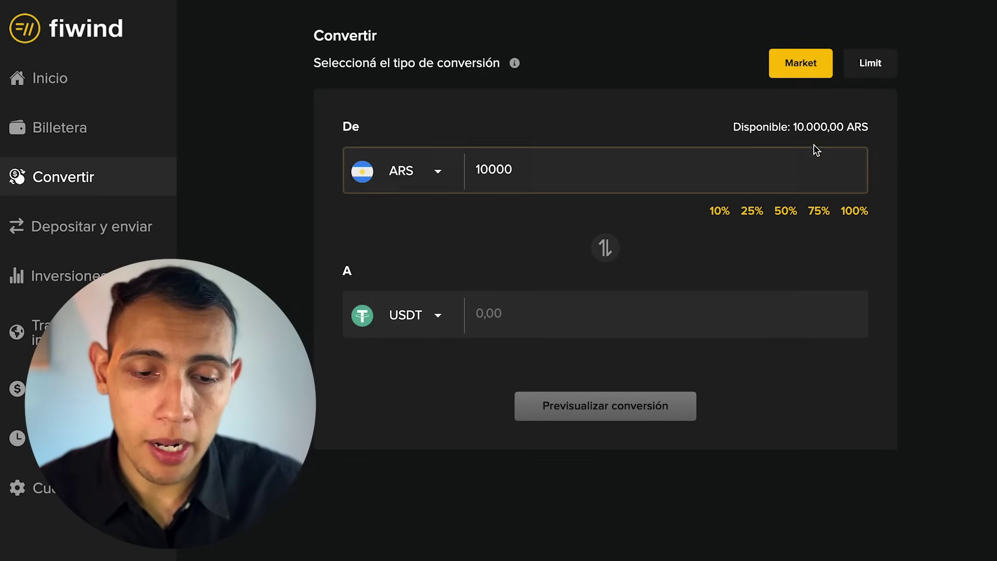
{"action": "left_click_drag", "start_coordinate": [797, 126], "coordinate": [841, 126]}
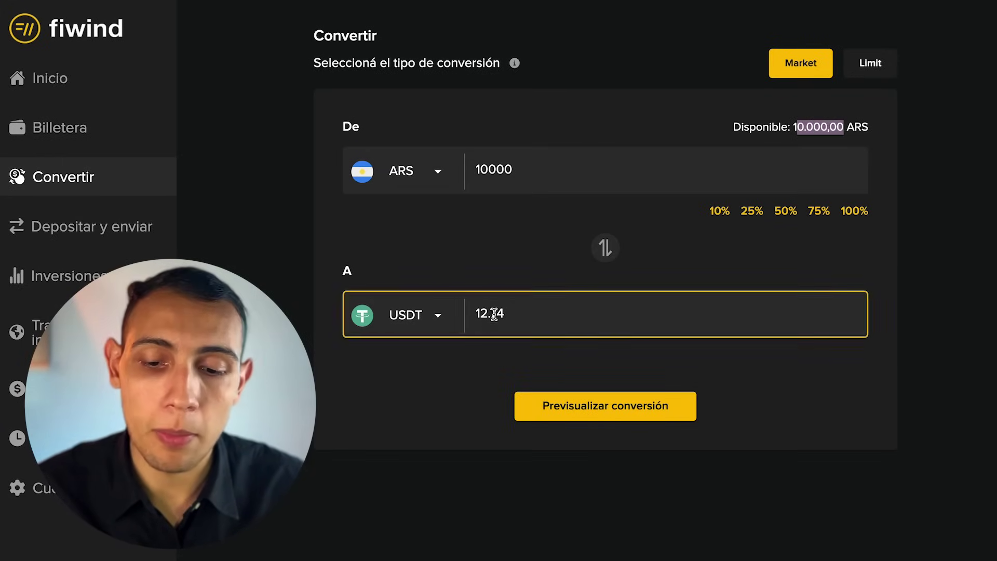
{"action": "left_click", "coordinate": [476, 314]}
{"action": "left_click_drag", "start_coordinate": [476, 314], "coordinate": [512, 314]}
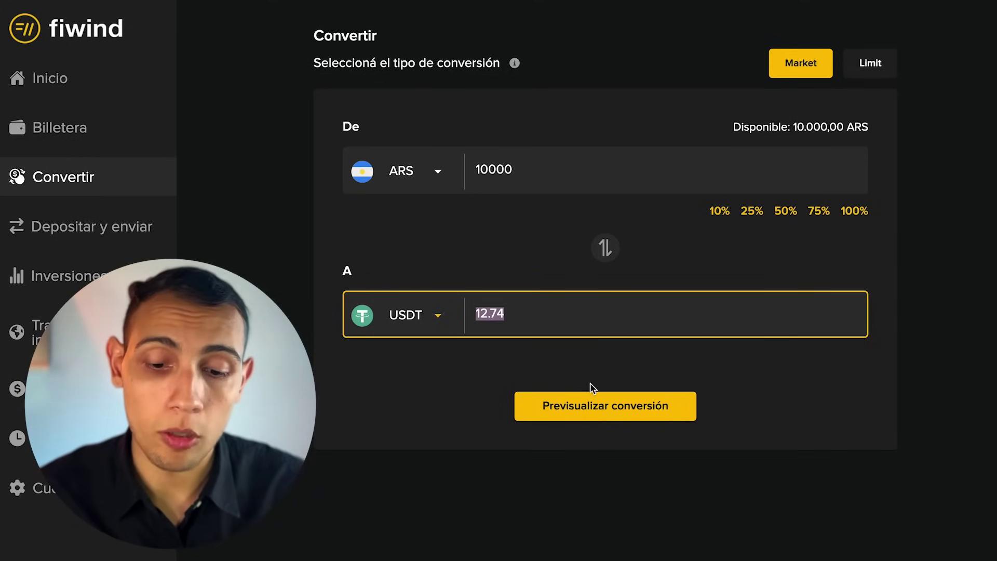
Preview the ARS to USDT conversion, check its exchange rate, confirm it and check the operation's status.
{"action": "left_click", "coordinate": [595, 404]}
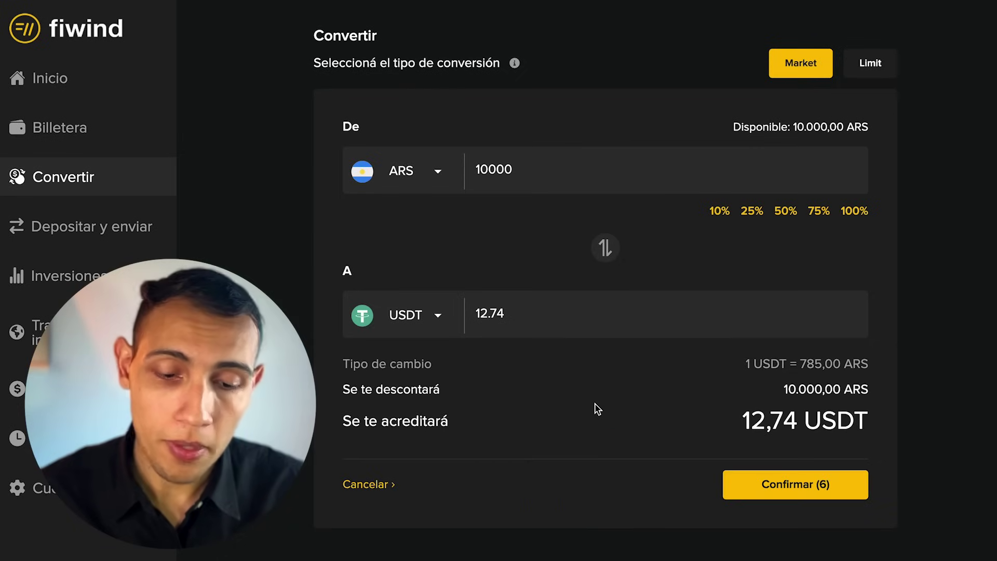
{"action": "left_click_drag", "start_coordinate": [802, 363], "coordinate": [824, 365]}
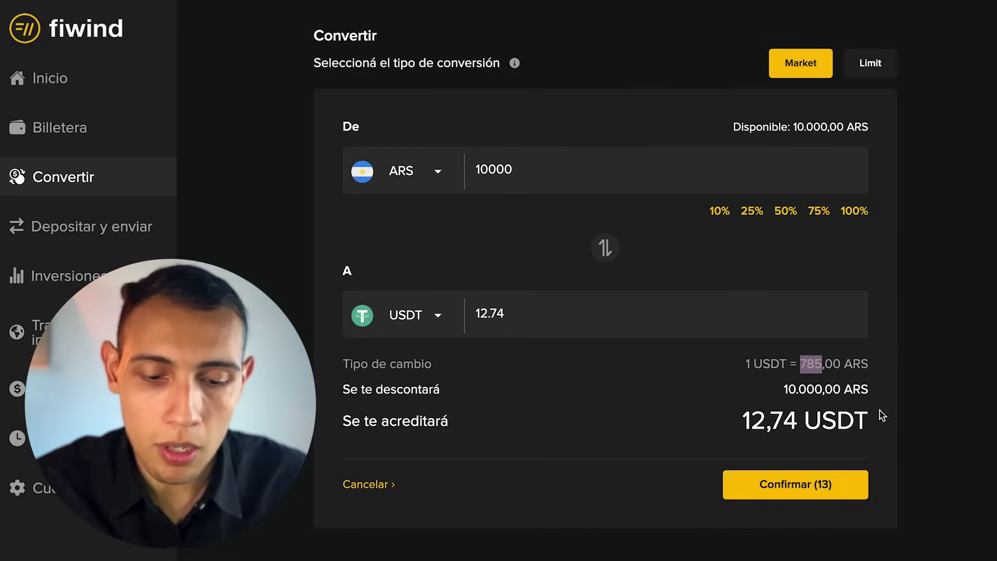
{"action": "left_click", "coordinate": [798, 486]}
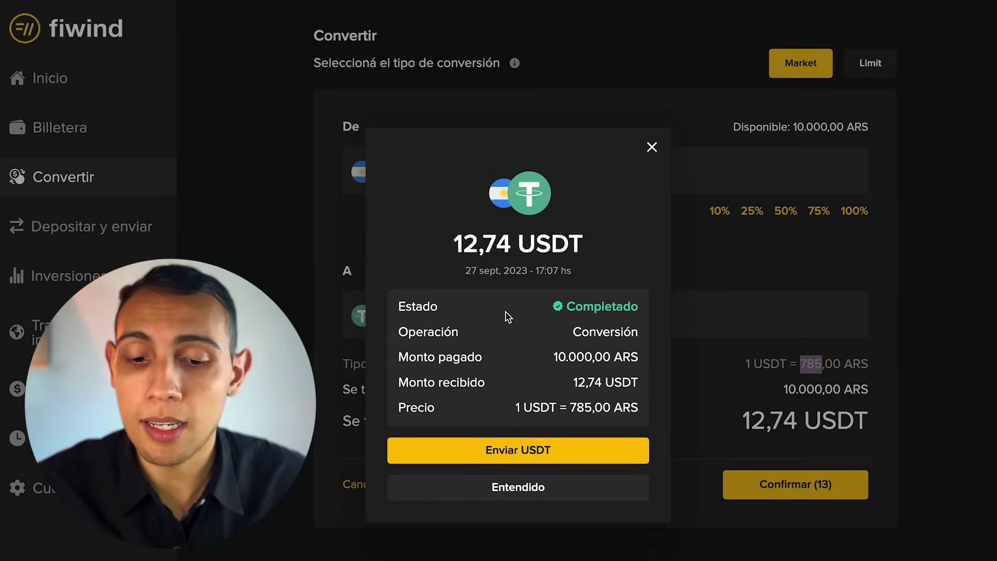
{"action": "left_click_drag", "start_coordinate": [567, 307], "coordinate": [636, 307]}
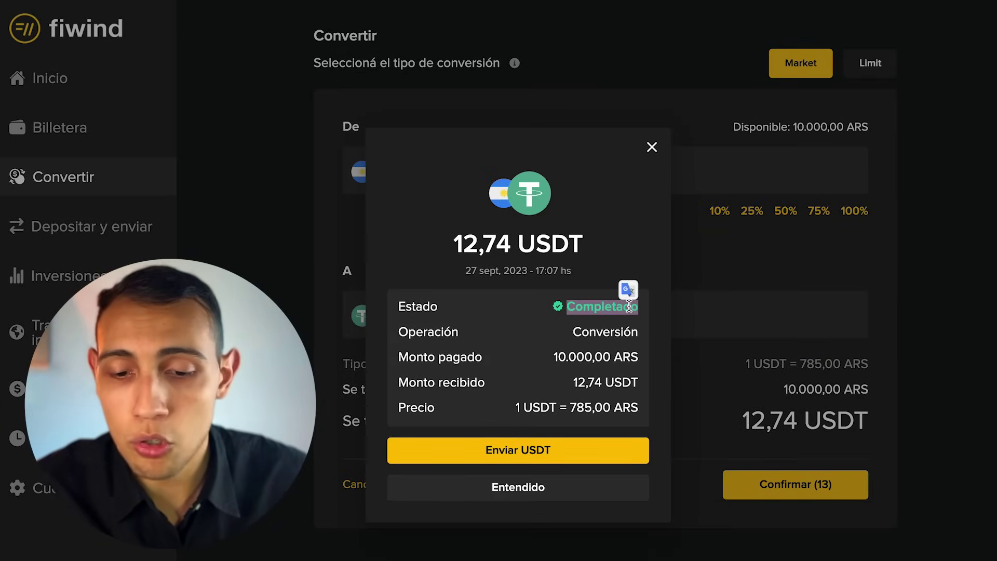
Open the send form for deposits and transfers and choose USDT as the currency to send.
{"action": "left_click", "coordinate": [487, 449]}
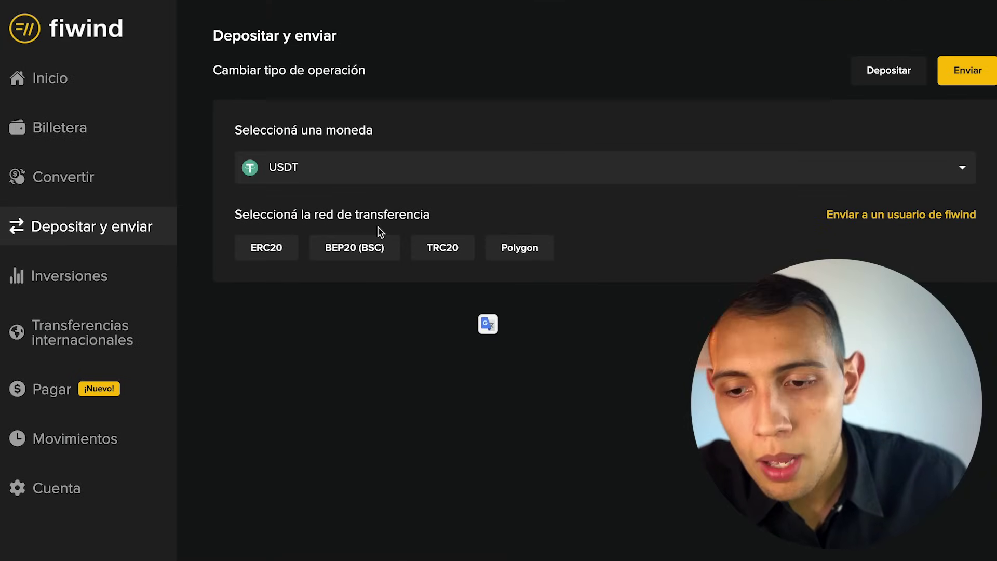
{"action": "left_click", "coordinate": [67, 96]}
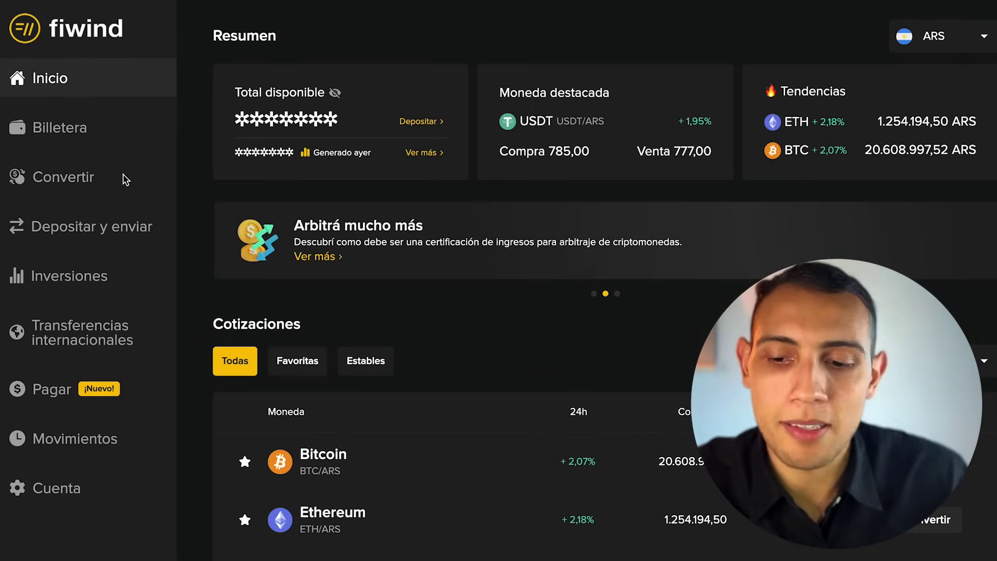
{"action": "left_click", "coordinate": [119, 227]}
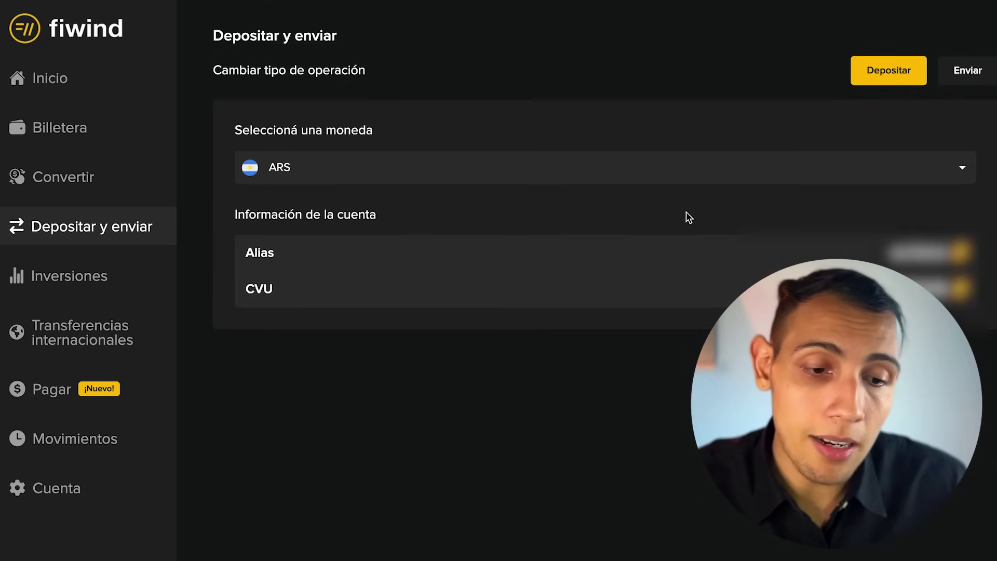
{"action": "left_click", "coordinate": [963, 78]}
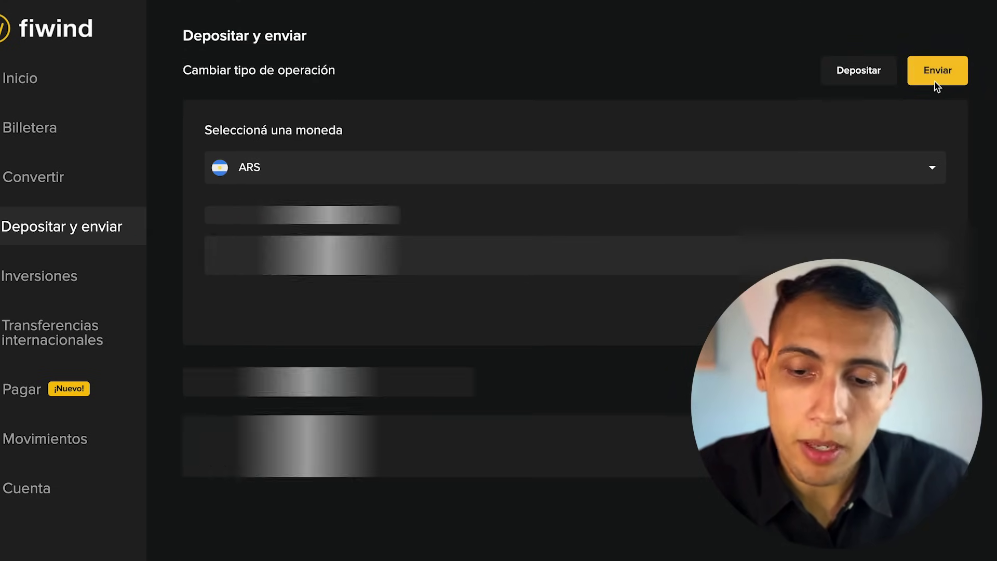
{"action": "left_click", "coordinate": [311, 169]}
{"action": "left_click", "coordinate": [274, 311]}
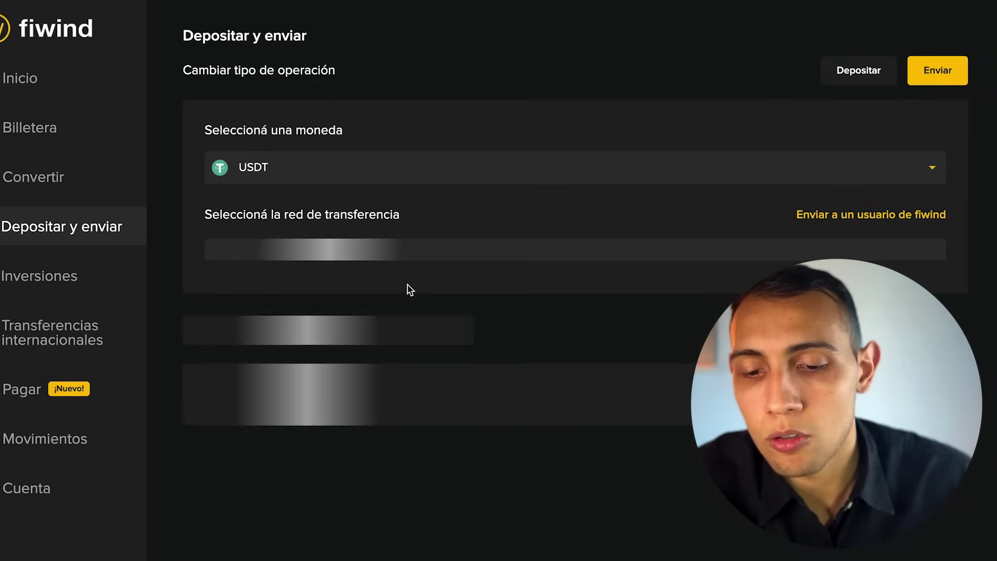
Review the transfer network options offered for sending USDT.
{"action": "left_click_drag", "start_coordinate": [220, 215], "coordinate": [380, 218]}
{"action": "triple_click", "coordinate": [380, 219]}
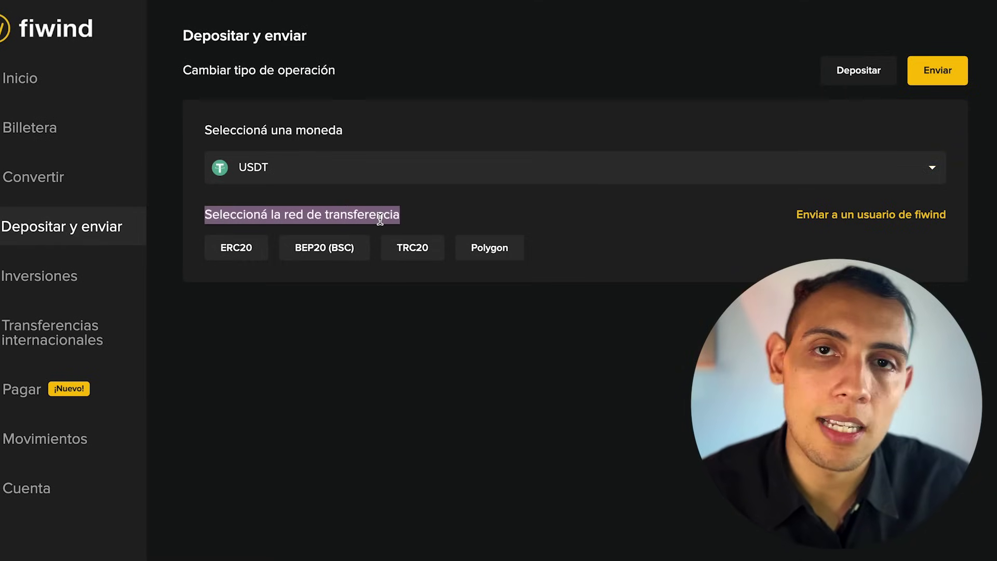
{"action": "left_click", "coordinate": [380, 218]}
{"action": "triple_click", "coordinate": [380, 218]}
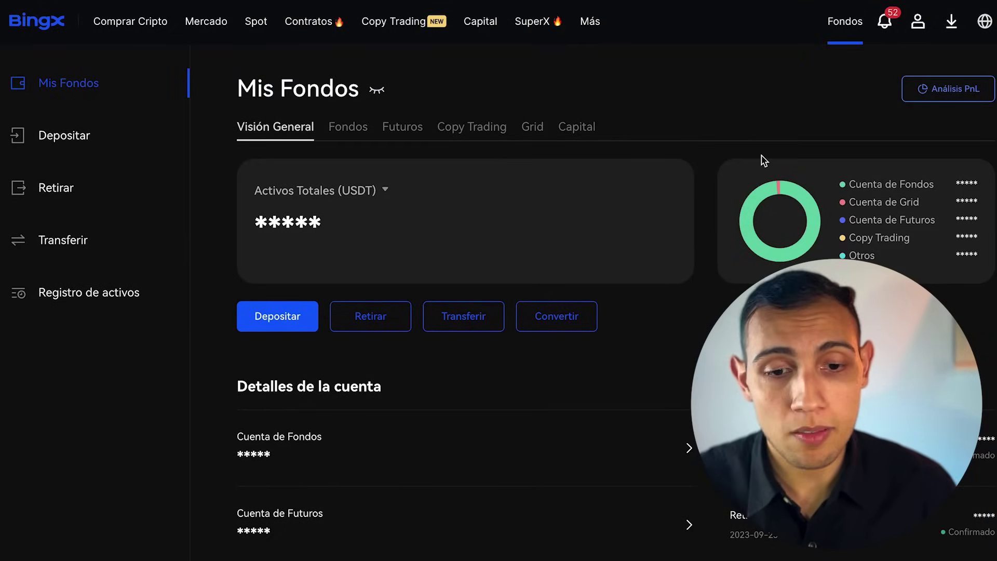
Switch to BingX, open the deposit page under the funds section and choose USDT as the deposit currency.
{"action": "mouse_move", "coordinate": [843, 22]}
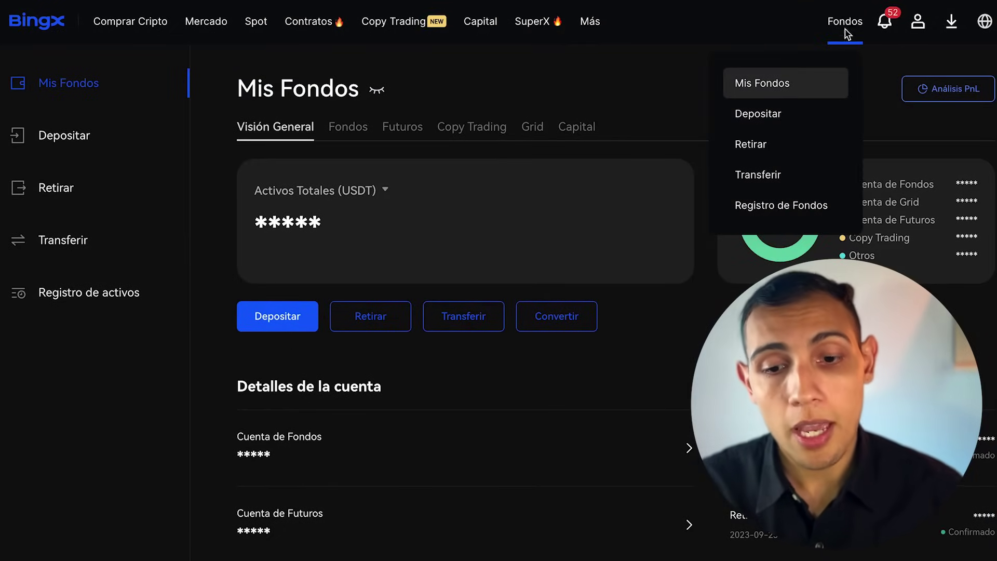
{"action": "left_click_drag", "start_coordinate": [754, 149], "coordinate": [767, 115]}
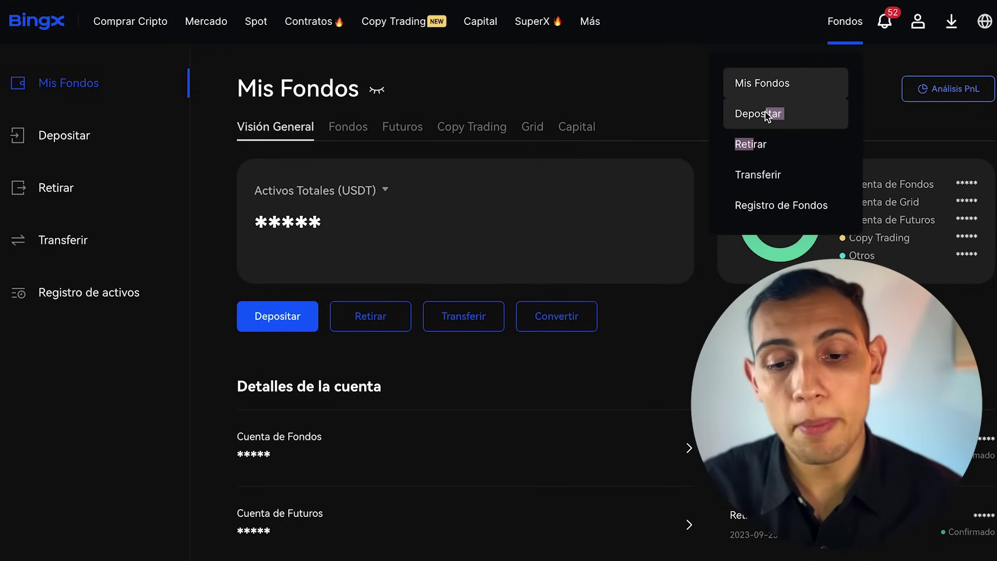
{"action": "left_click", "coordinate": [766, 115]}
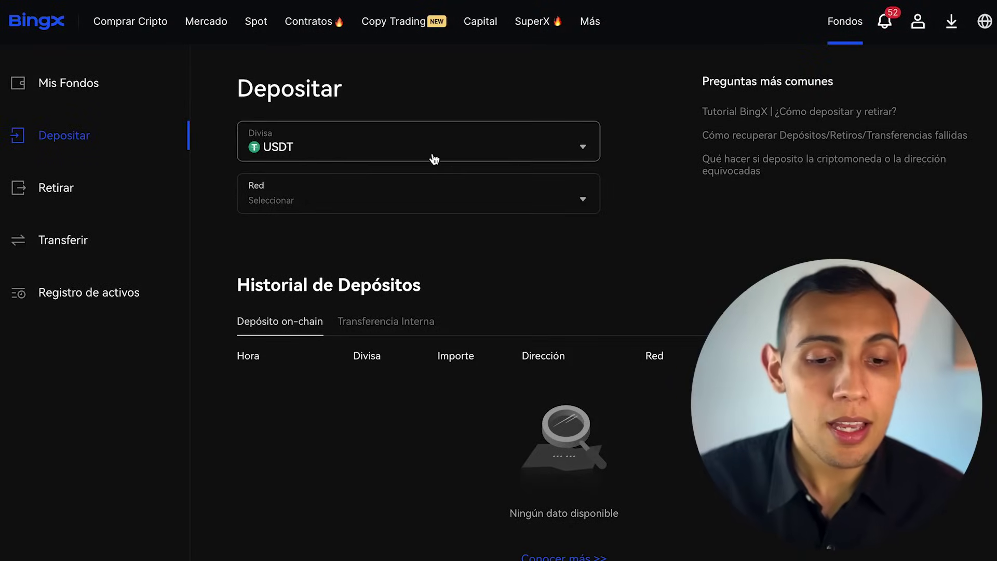
{"action": "left_click", "coordinate": [291, 147]}
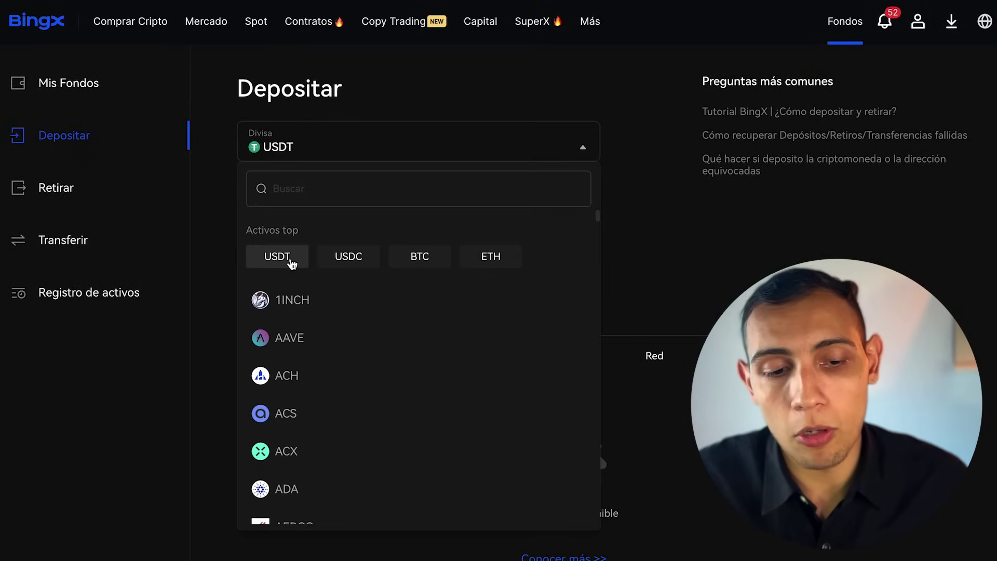
{"action": "left_click", "coordinate": [291, 262]}
Look through the list of currencies available for deposit and close it, keeping USDT selected.
{"action": "left_click", "coordinate": [356, 156]}
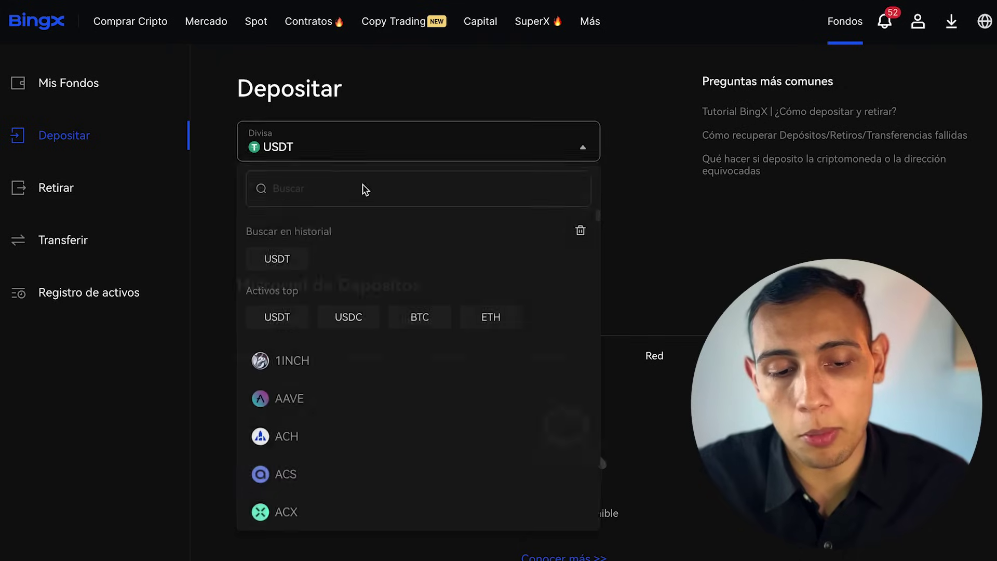
{"action": "scroll", "coordinate": [392, 389], "scroll_direction": "down", "scroll_amount": 20}
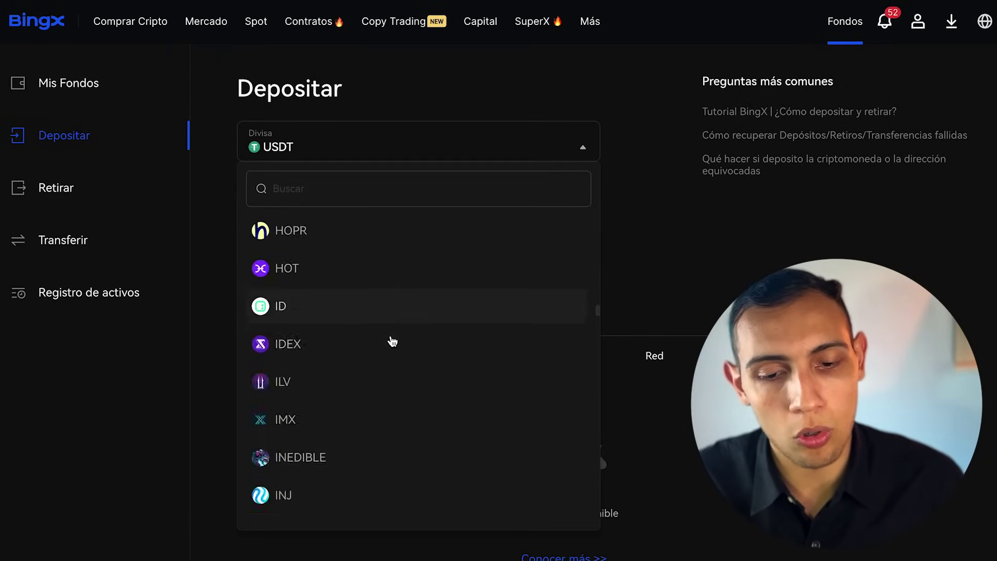
{"action": "scroll", "coordinate": [389, 251], "scroll_direction": "down", "scroll_amount": 20}
{"action": "left_click", "coordinate": [771, 235]}
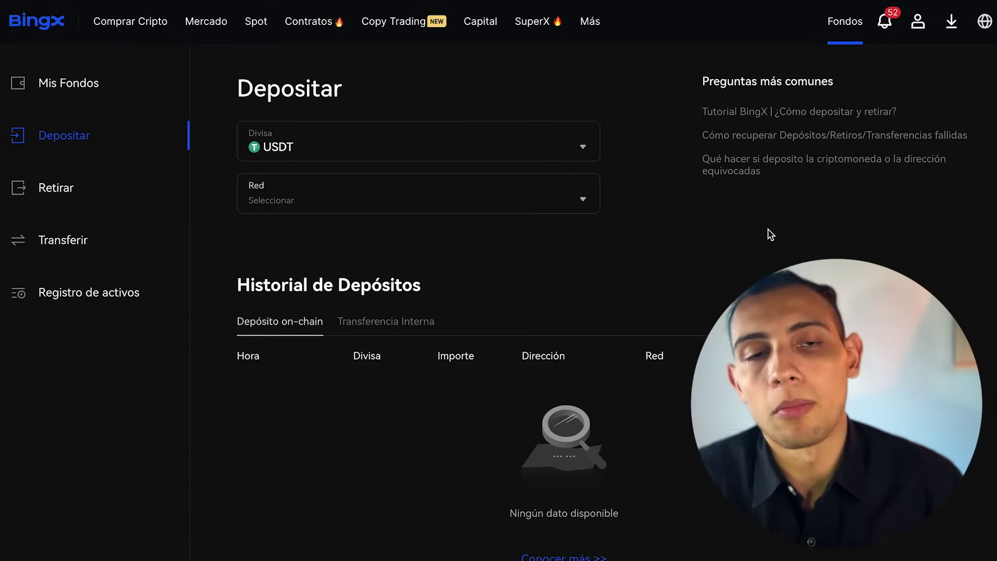
Select the BNB Smart Chain (BEP20) network, read the address notice and request a USDT deposit address.
{"action": "left_click", "coordinate": [326, 202]}
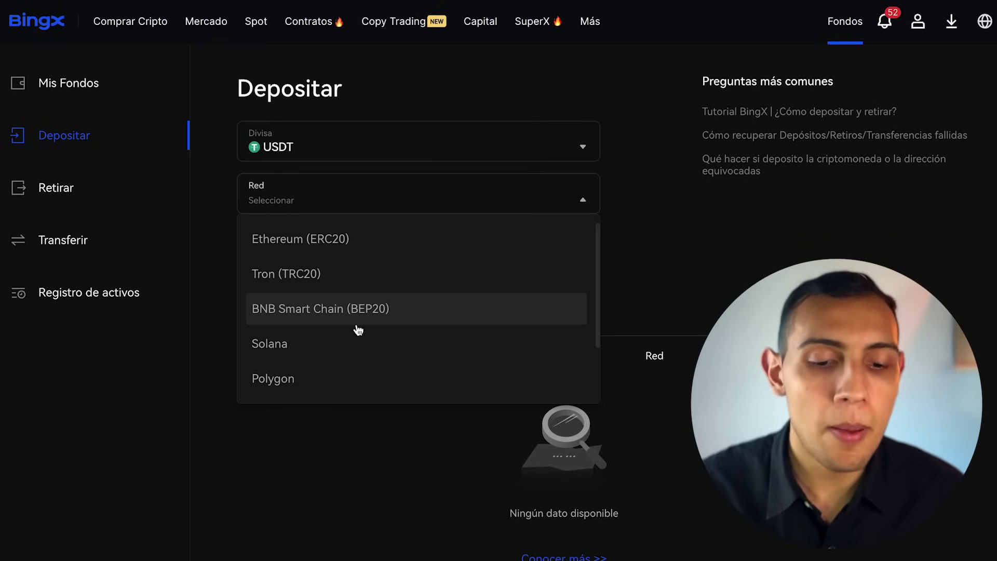
{"action": "left_click", "coordinate": [388, 319]}
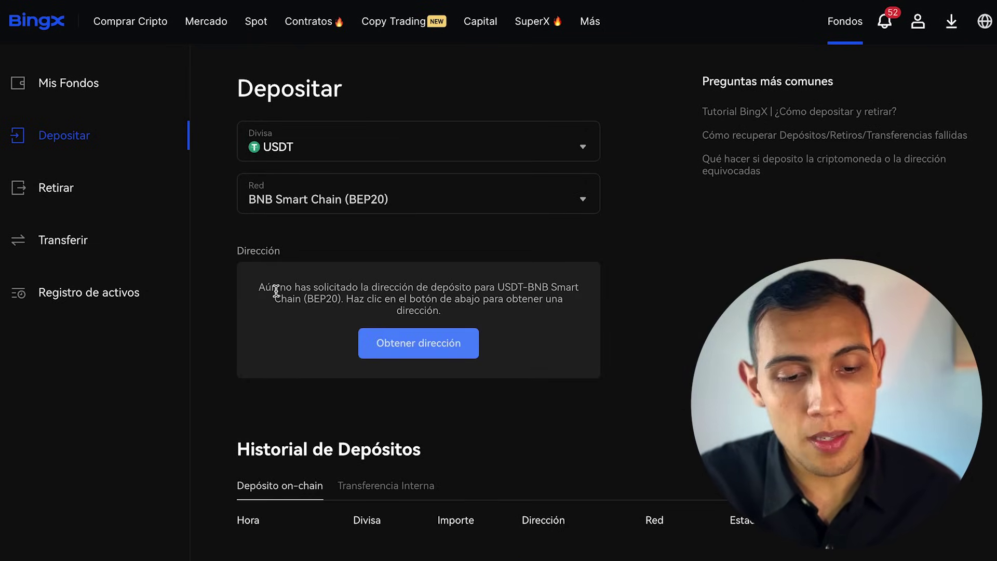
{"action": "left_click_drag", "start_coordinate": [260, 289], "coordinate": [532, 318]}
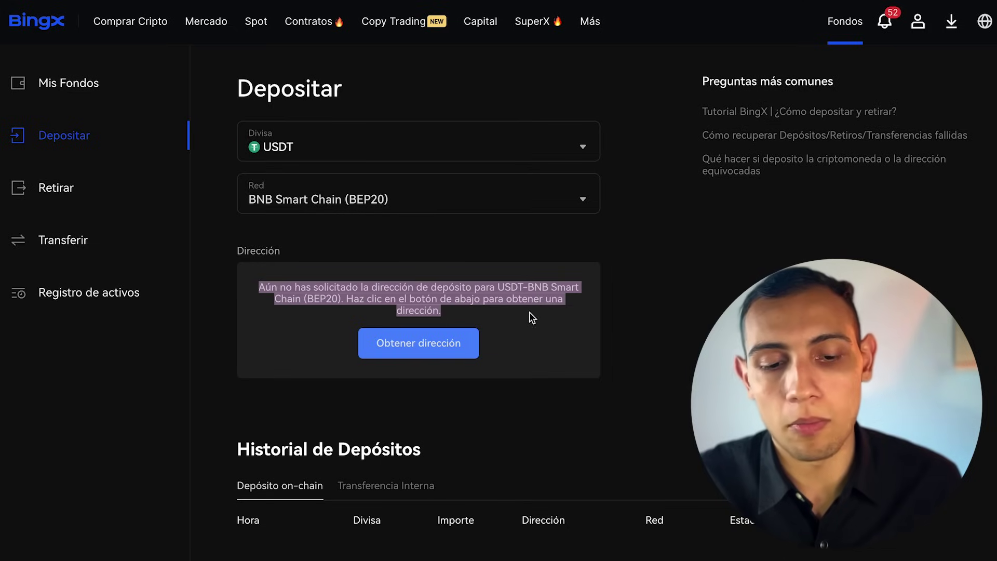
{"action": "left_click", "coordinate": [524, 290]}
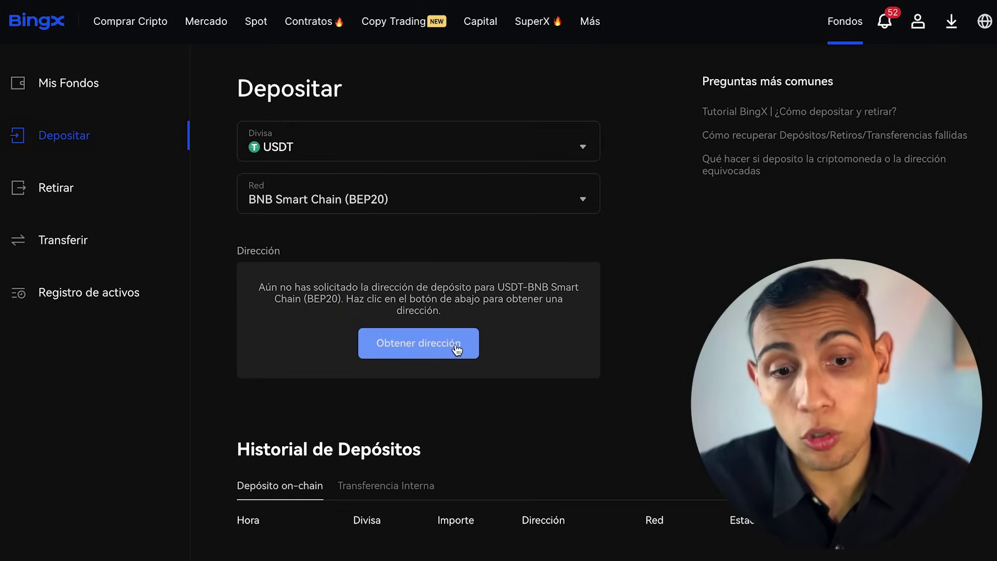
{"action": "left_click", "coordinate": [438, 353]}
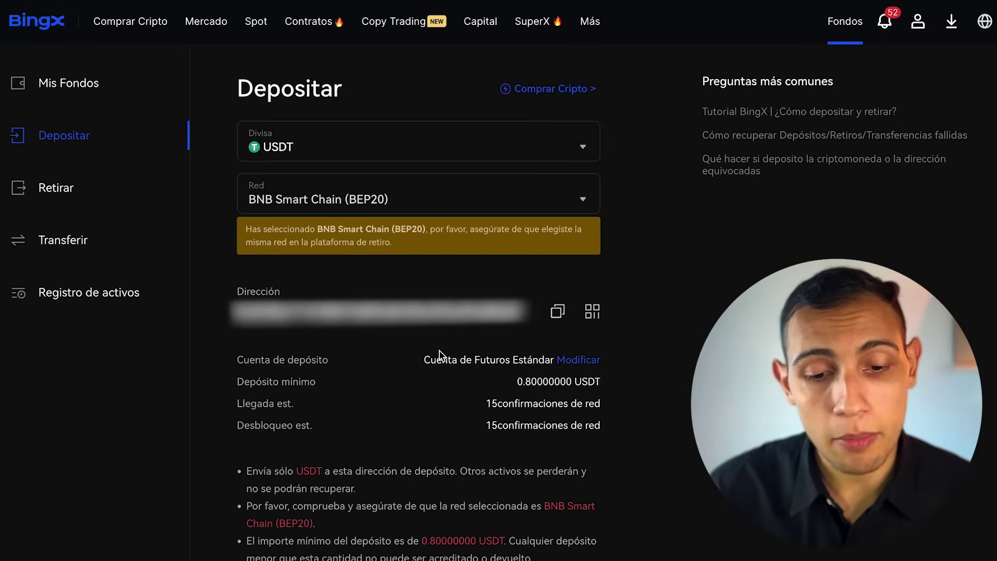
Read the matching-network warning, copy the BEP20 deposit address and check the minimum deposit amount.
{"action": "left_click_drag", "start_coordinate": [246, 233], "coordinate": [414, 227]}
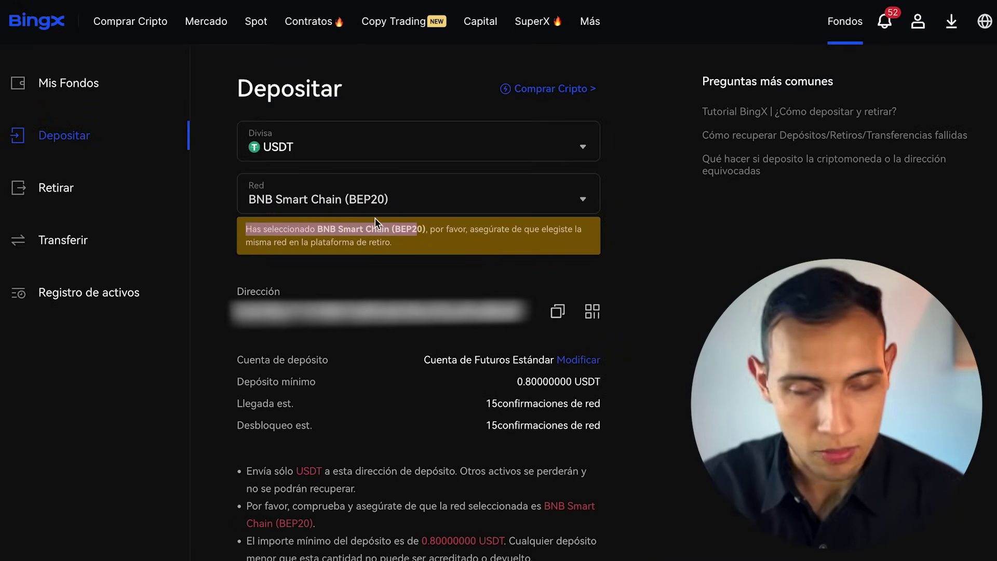
{"action": "left_click_drag", "start_coordinate": [435, 230], "coordinate": [537, 249]}
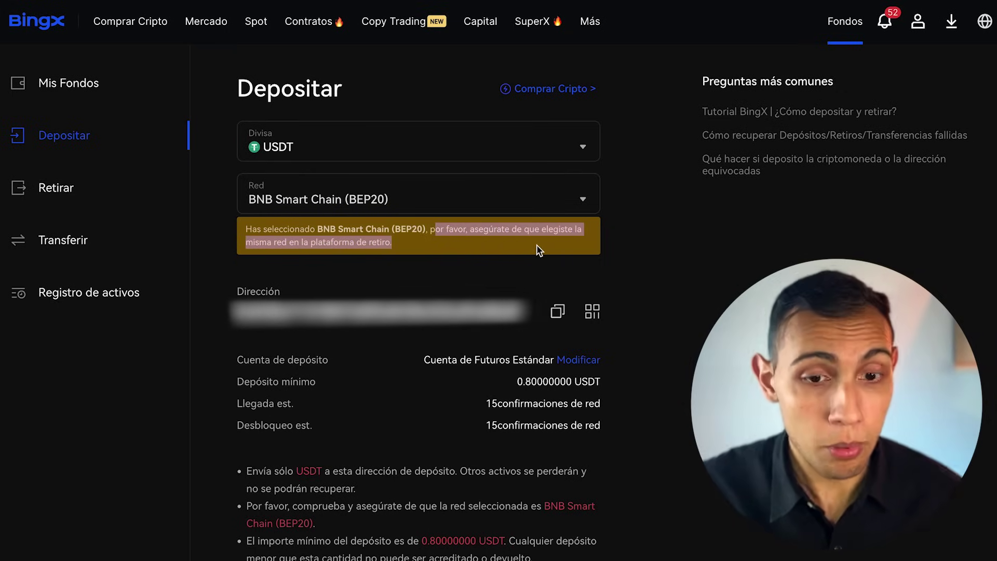
{"action": "left_click", "coordinate": [559, 312]}
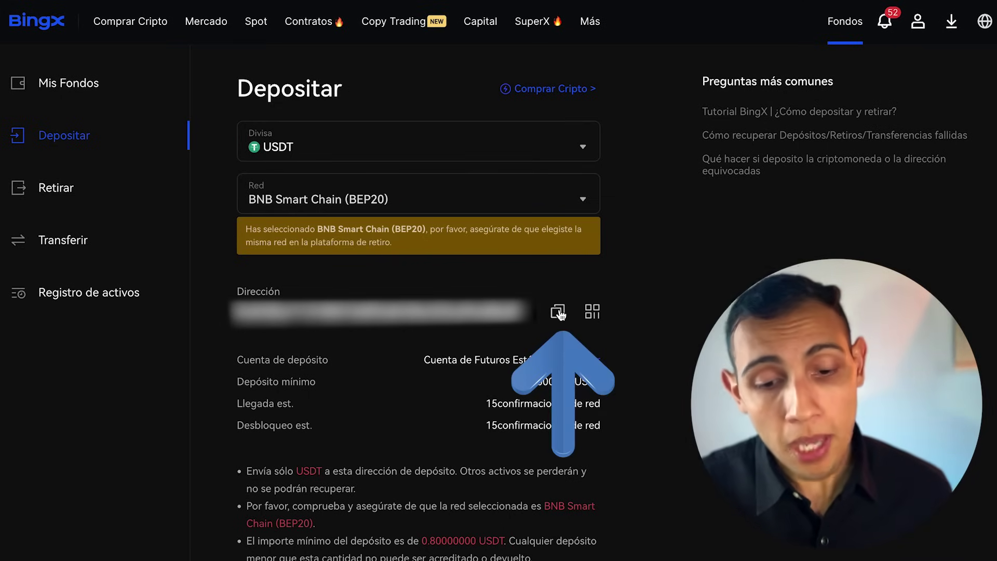
{"action": "left_click", "coordinate": [558, 311]}
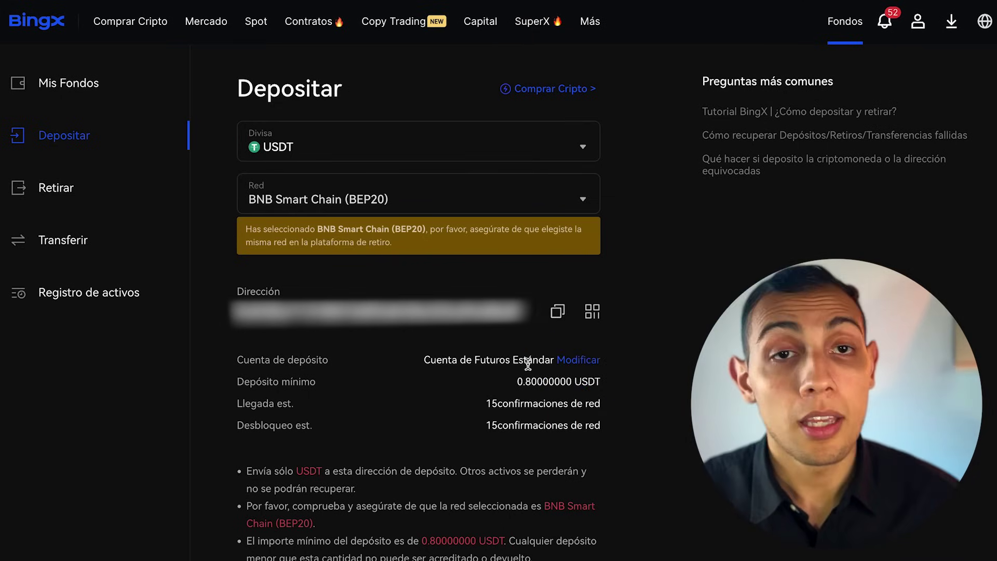
{"action": "left_click_drag", "start_coordinate": [517, 381], "coordinate": [531, 382]}
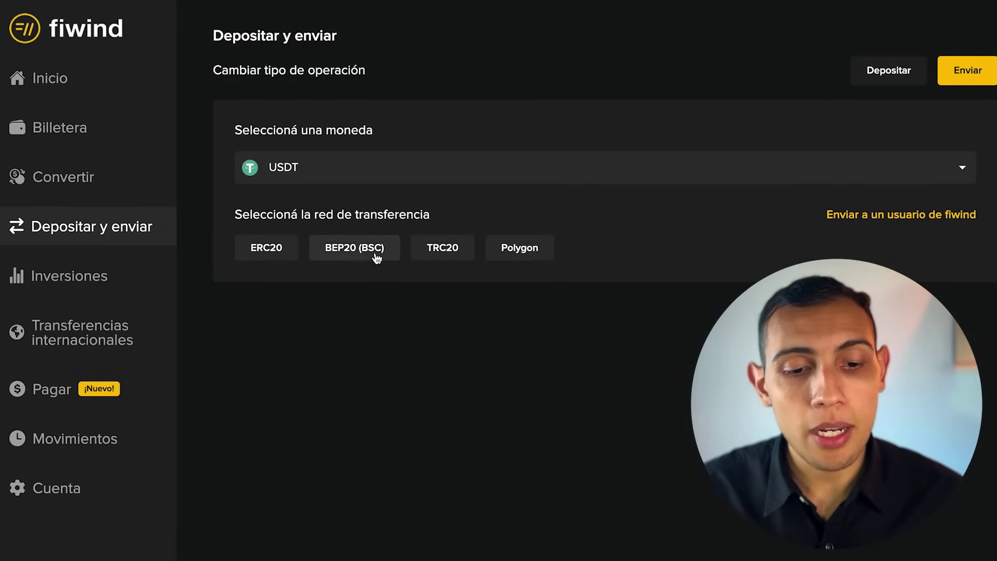
Switch to Fiwind, select BEP20 (BSC) as the transfer network and paste the copied deposit address as the destination.
{"action": "left_click", "coordinate": [343, 253]}
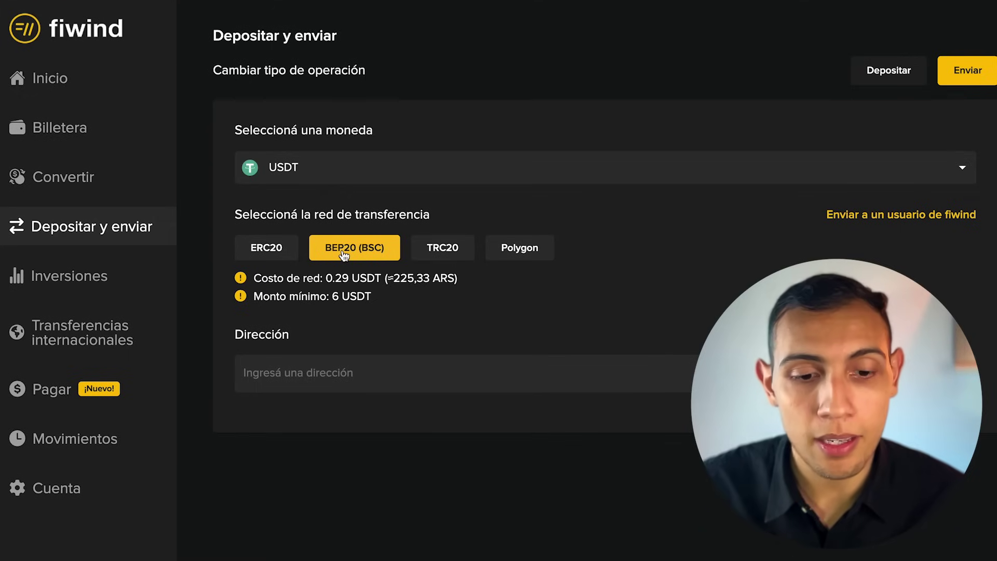
{"action": "left_click", "coordinate": [372, 365]}
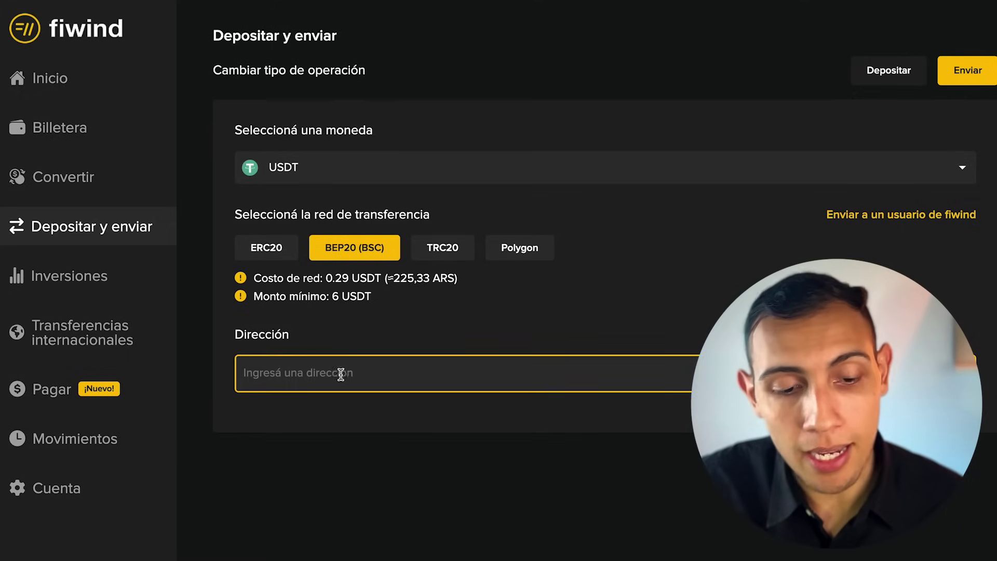
{"action": "key", "text": "ctrl+v"}
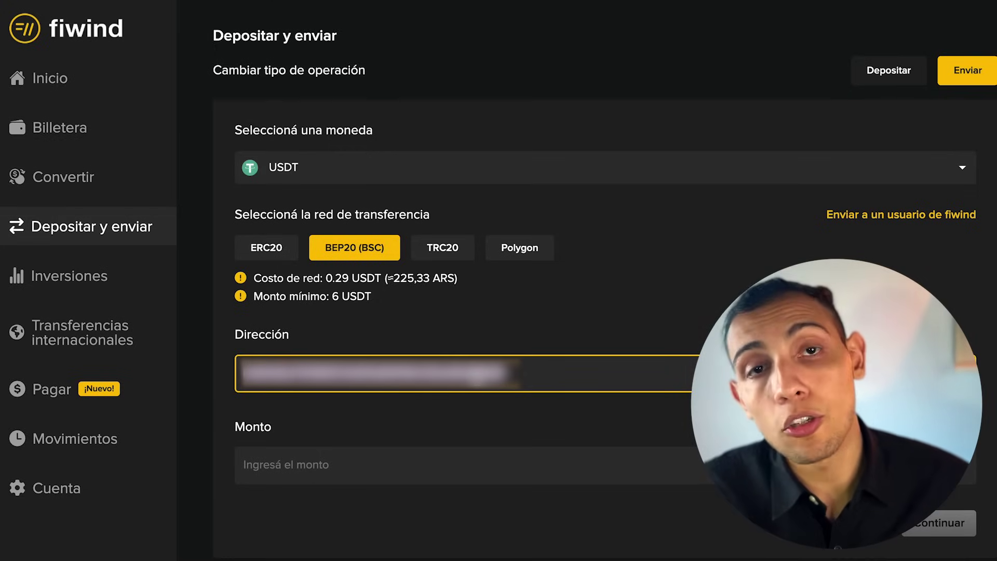
Compare the first and last characters of the pasted destination address with the deposit address shown in BingX.
{"action": "left_click", "coordinate": [451, 379]}
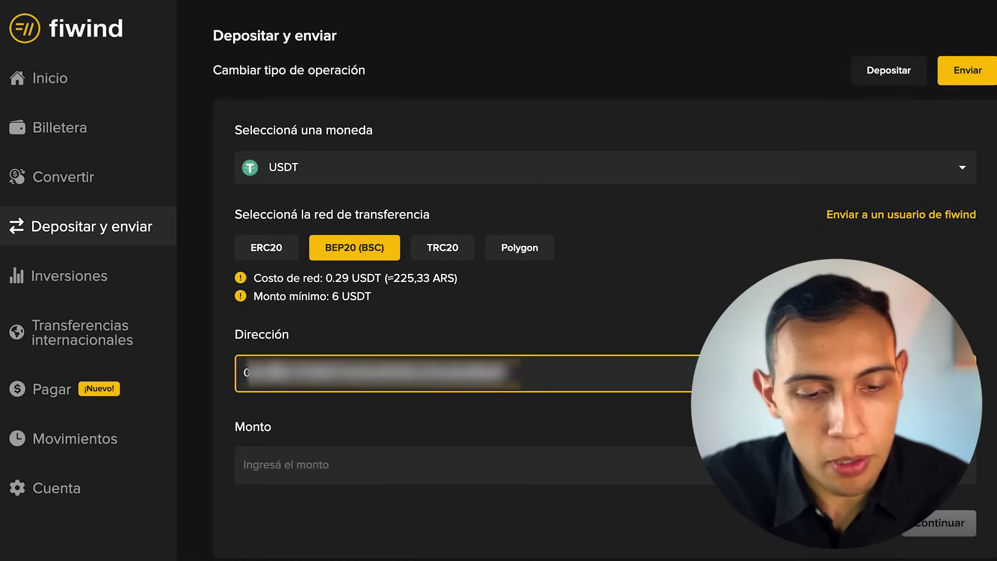
{"action": "left_click_drag", "start_coordinate": [272, 374], "coordinate": [232, 376]}
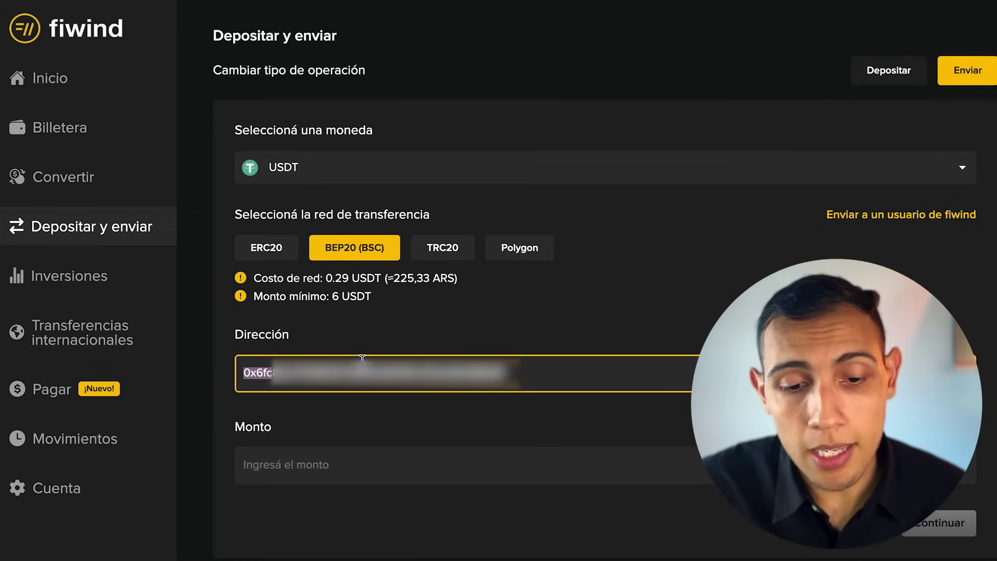
{"action": "left_click_drag", "start_coordinate": [472, 372], "coordinate": [554, 369]}
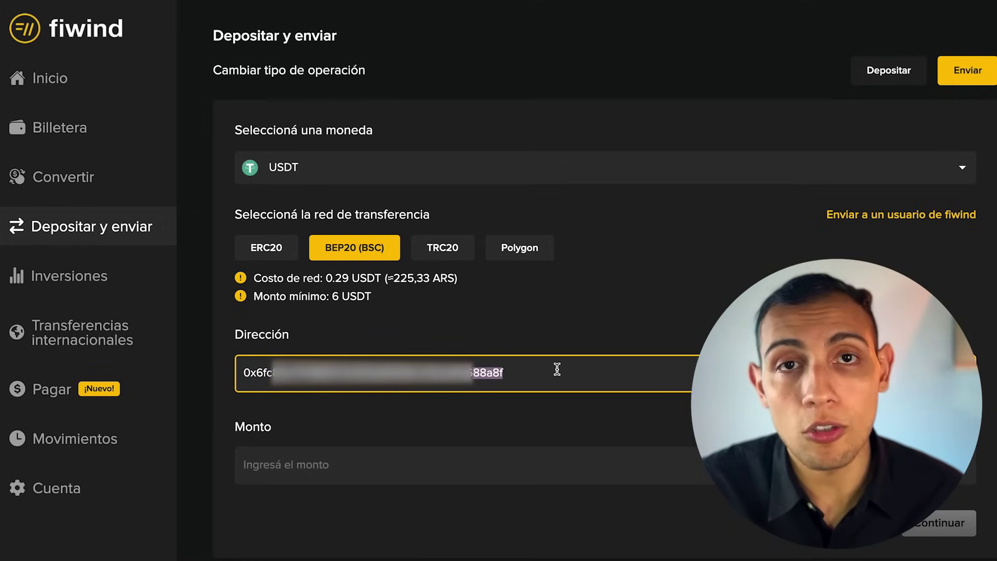
{"action": "left_click", "coordinate": [557, 369]}
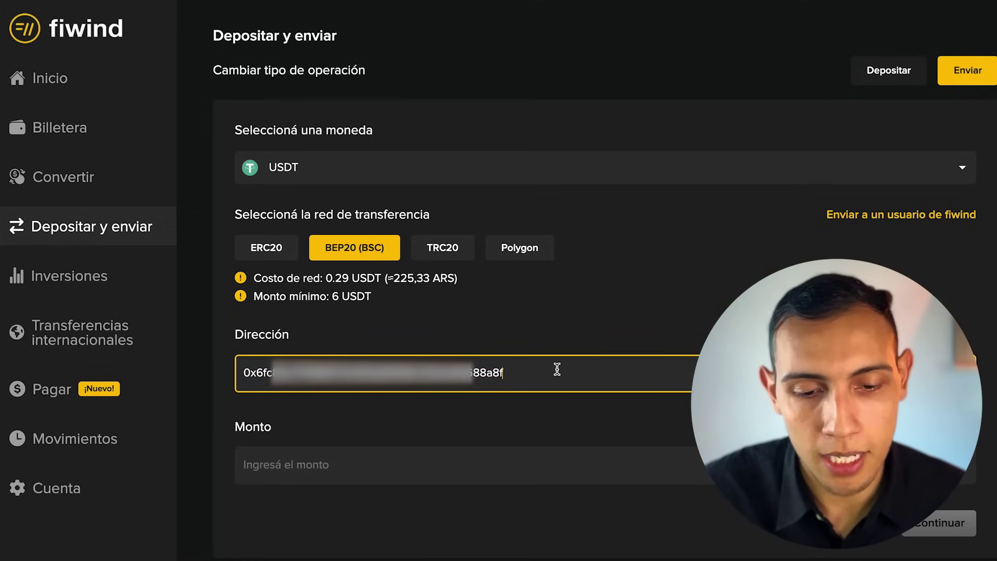
{"action": "left_click_drag", "start_coordinate": [474, 374], "coordinate": [513, 370]}
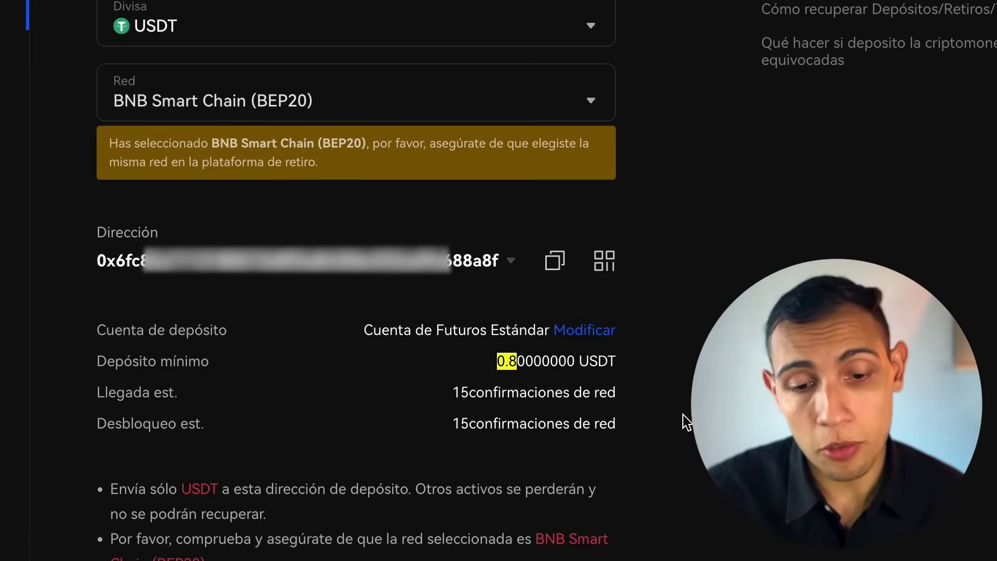
{"action": "left_click_drag", "start_coordinate": [453, 261], "coordinate": [505, 261]}
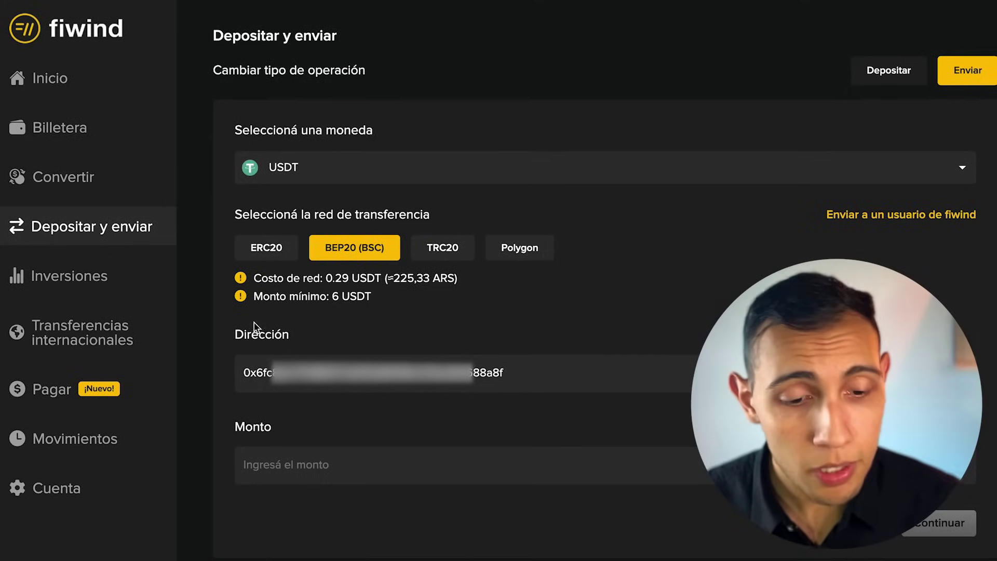
{"action": "left_click", "coordinate": [248, 376]}
{"action": "left_click_drag", "start_coordinate": [248, 376], "coordinate": [271, 375]}
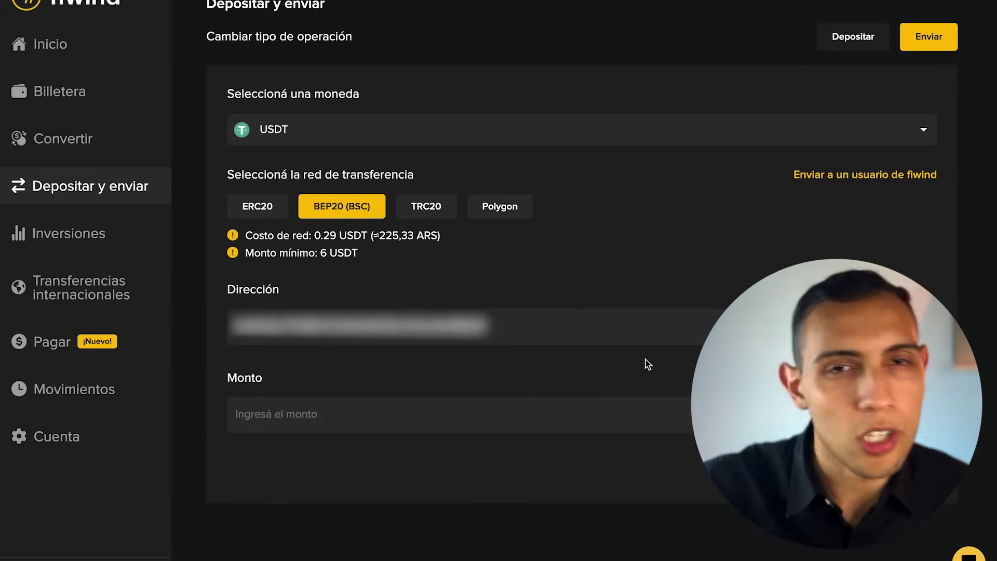
Set the amount to 12.29 USDT, check it against the network cost and continue to the send confirmation.
{"action": "left_click", "coordinate": [388, 420]}
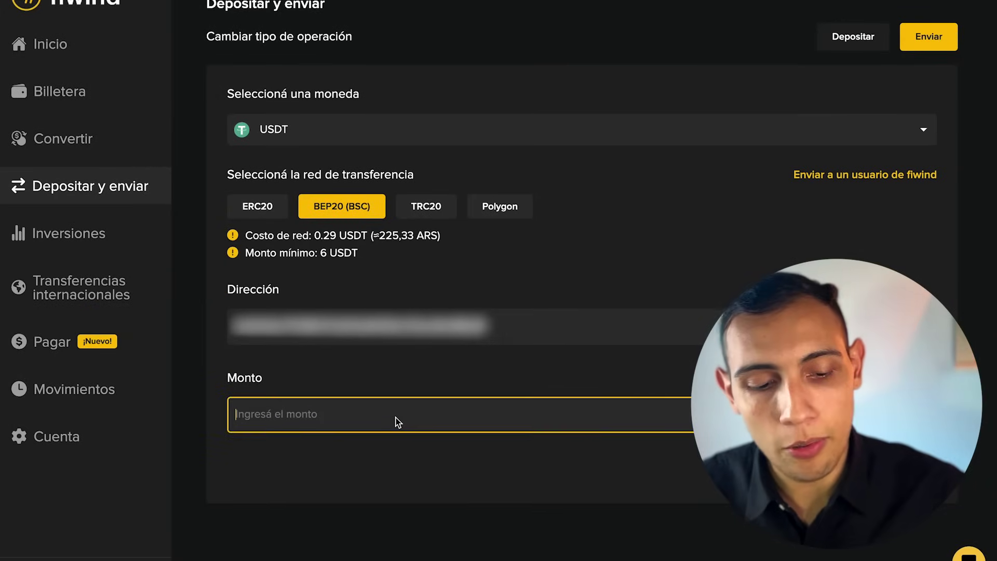
{"action": "type", "text": "12.29"}
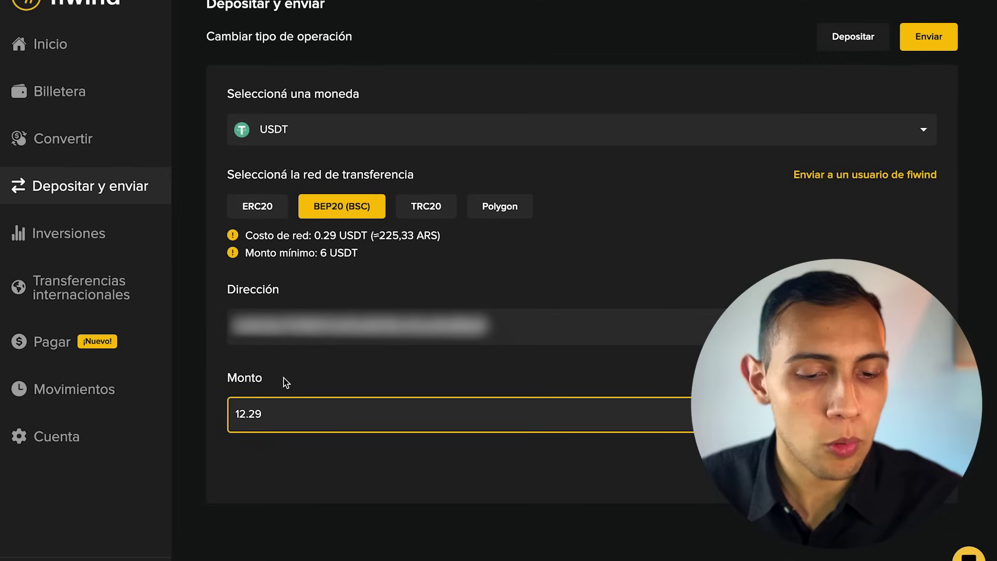
{"action": "left_click_drag", "start_coordinate": [241, 236], "coordinate": [373, 236]}
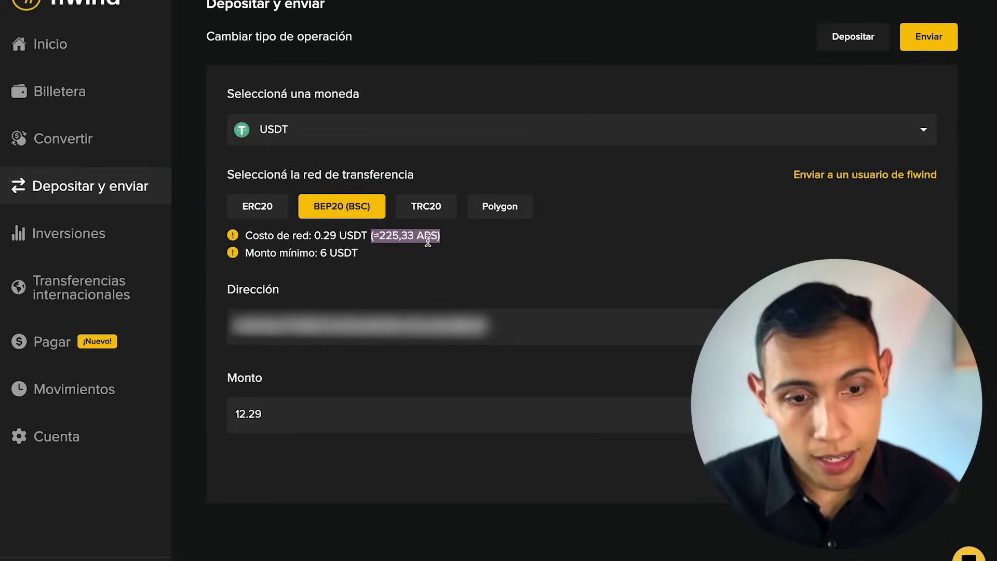
{"action": "left_click_drag", "start_coordinate": [314, 236], "coordinate": [336, 237]}
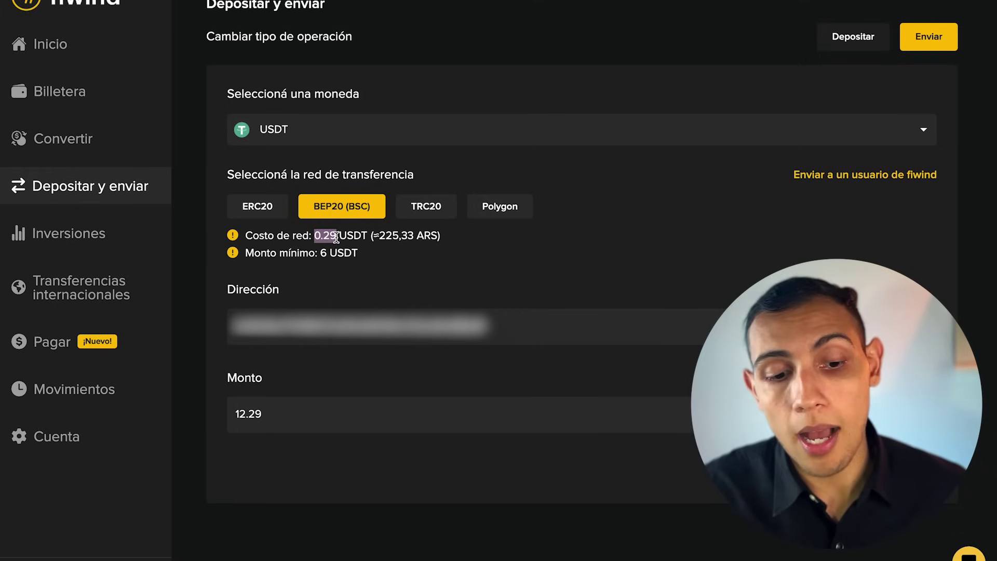
{"action": "left_click_drag", "start_coordinate": [294, 414], "coordinate": [213, 416]}
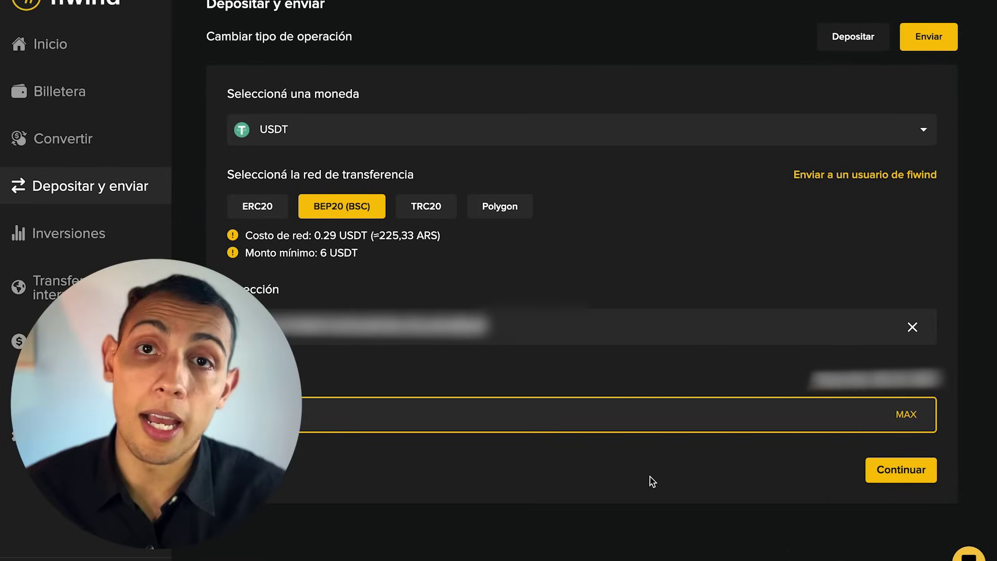
{"action": "left_click", "coordinate": [919, 471]}
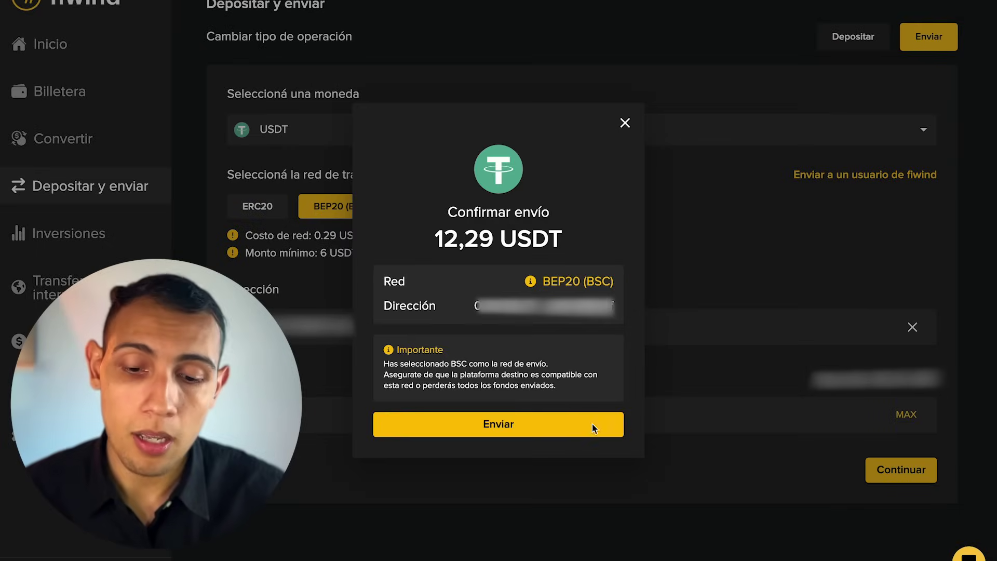
Confirm the 12.29 USDT transfer over BEP20 (BSC), enter the security code received by e-mail and submit it.
{"action": "left_click", "coordinate": [555, 422]}
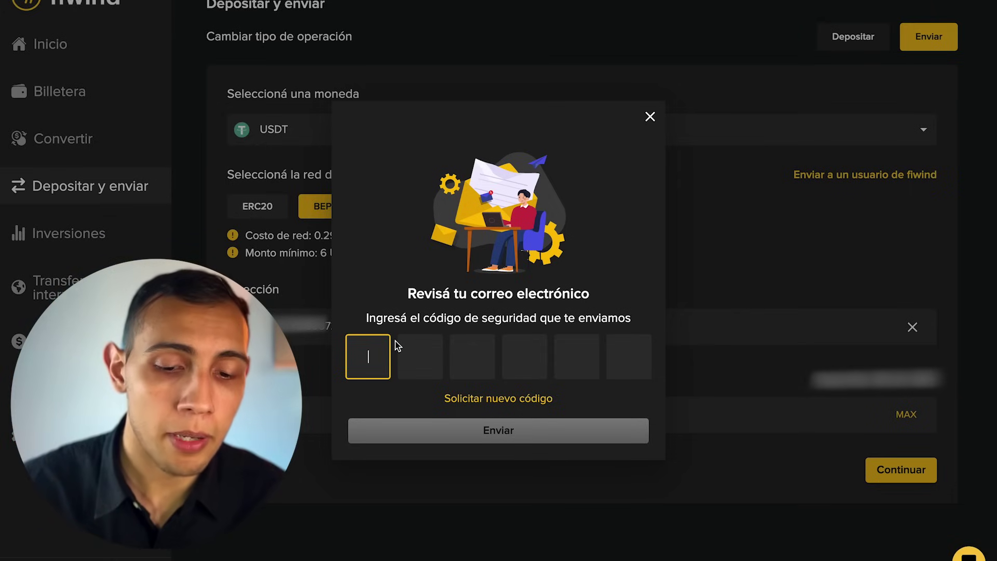
{"action": "key", "text": "ctrl+v"}
{"action": "left_click", "coordinate": [475, 438]}
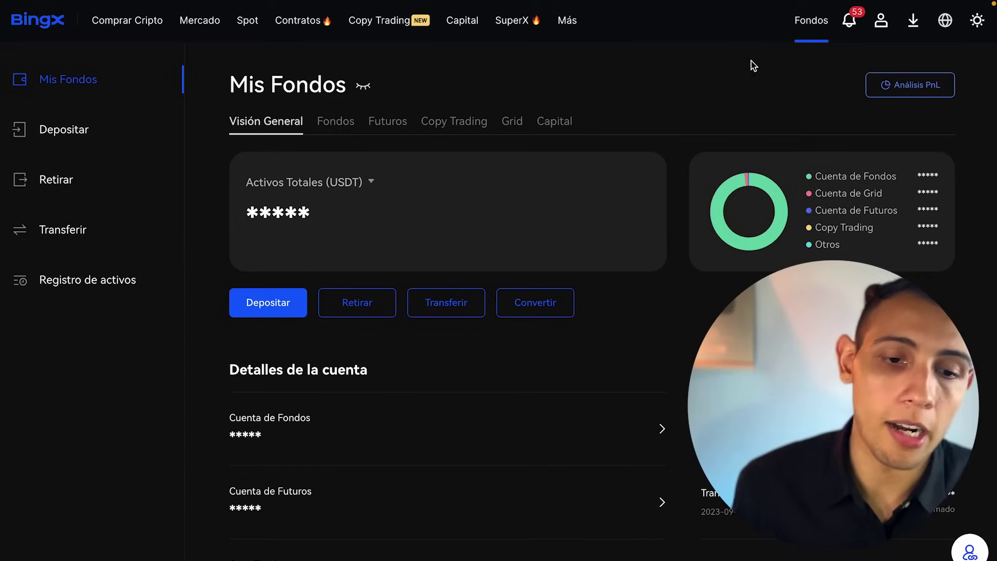
Switch to BingX, open the asset record from Mis Fondos and filter the funds account entries by type Depositar.
{"action": "mouse_move", "coordinate": [812, 23]}
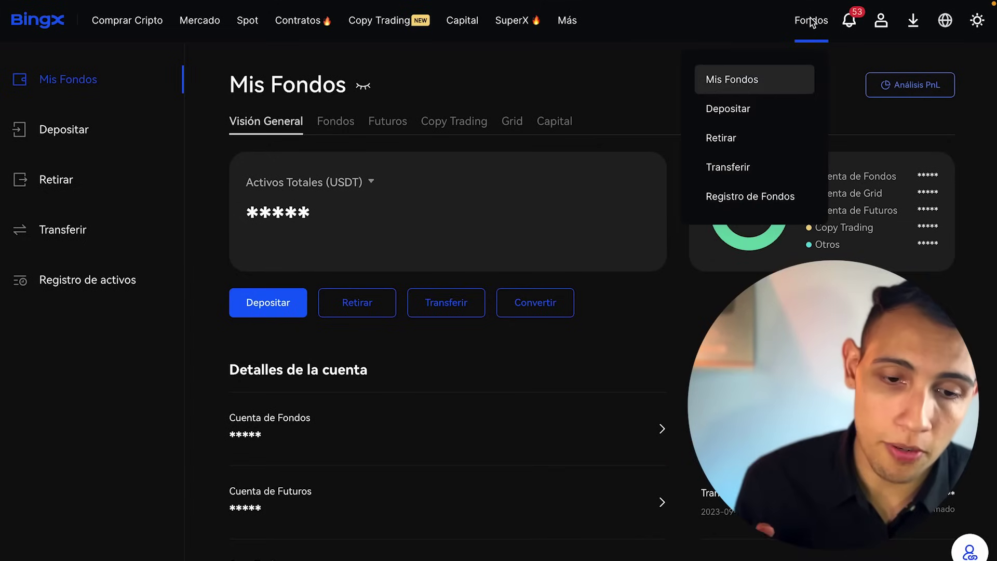
{"action": "left_click", "coordinate": [734, 84]}
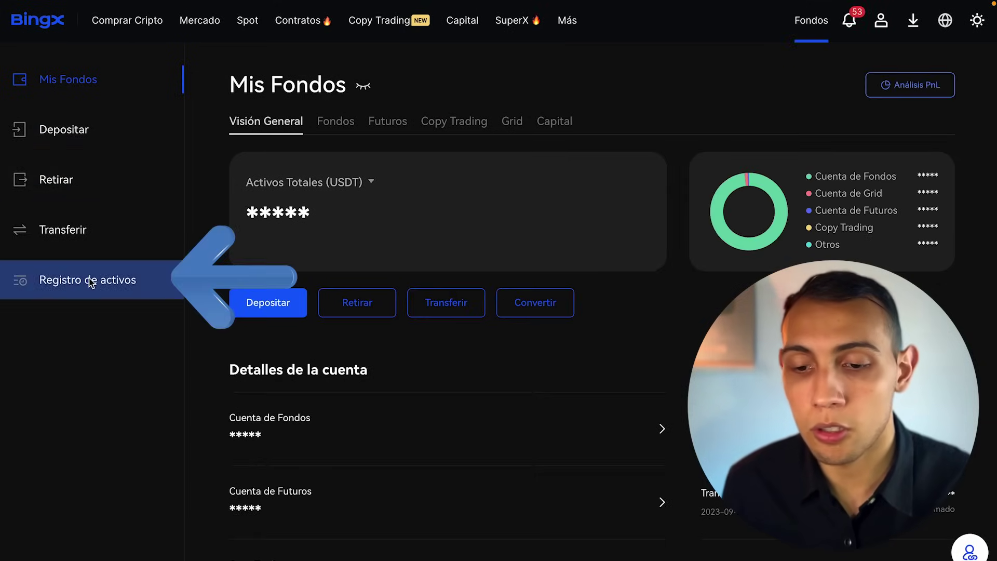
{"action": "left_click", "coordinate": [90, 282]}
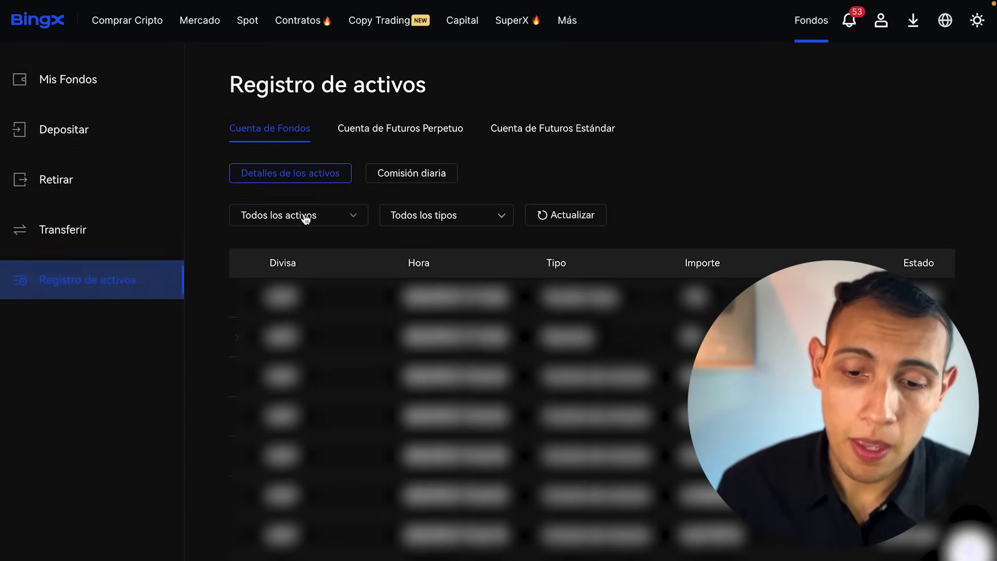
{"action": "left_click", "coordinate": [428, 222]}
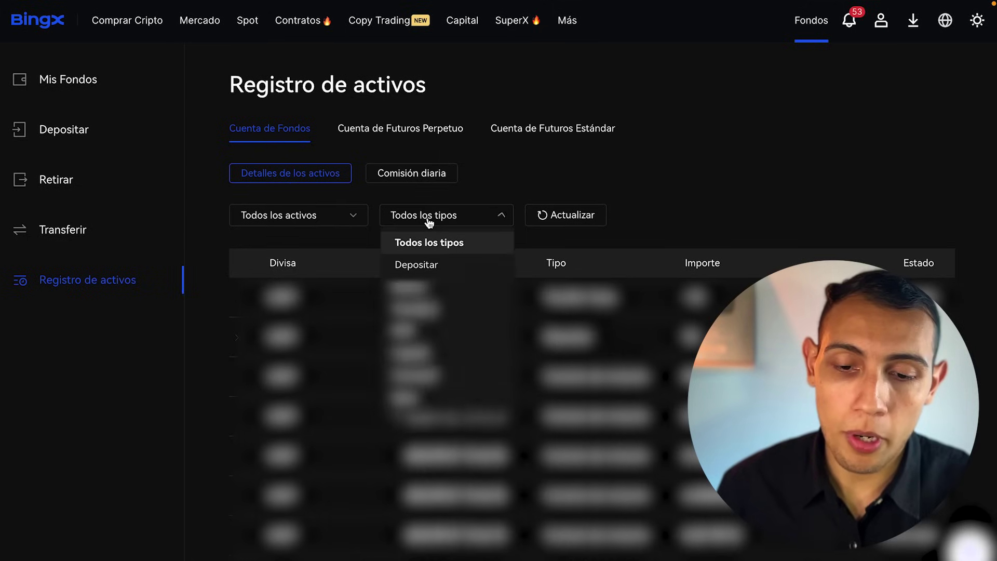
{"action": "left_click", "coordinate": [424, 265]}
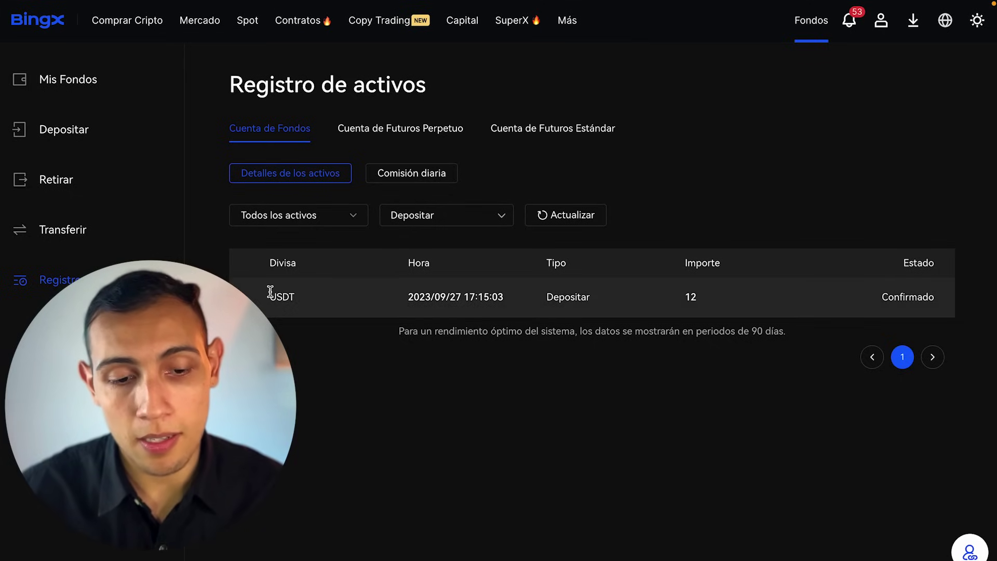
Check the USDT deposit entry's currency, time, type, amount and status in the asset record.
{"action": "left_click_drag", "start_coordinate": [270, 292], "coordinate": [337, 296]}
{"action": "left_click_drag", "start_coordinate": [405, 297], "coordinate": [462, 298]}
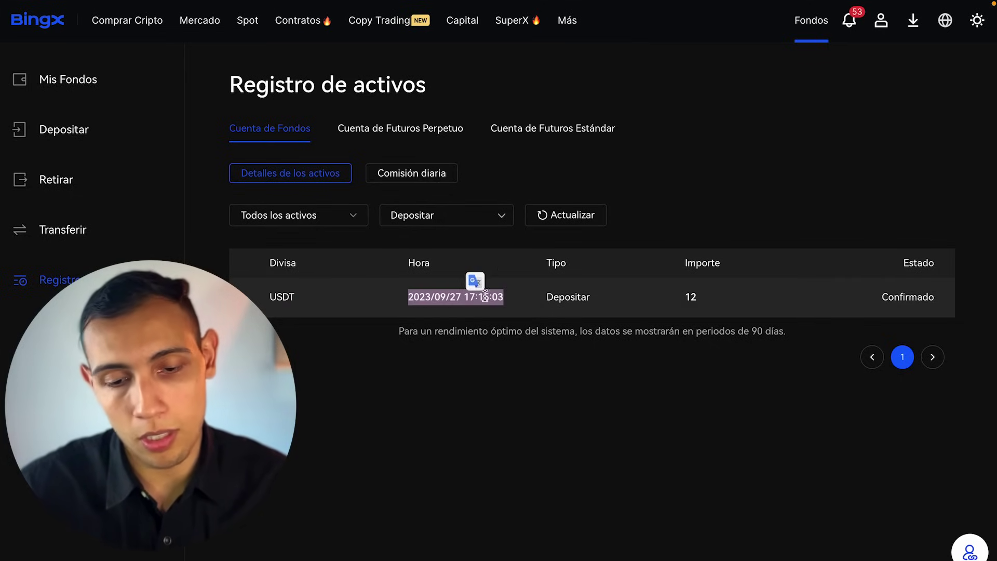
{"action": "double_click", "coordinate": [563, 296]}
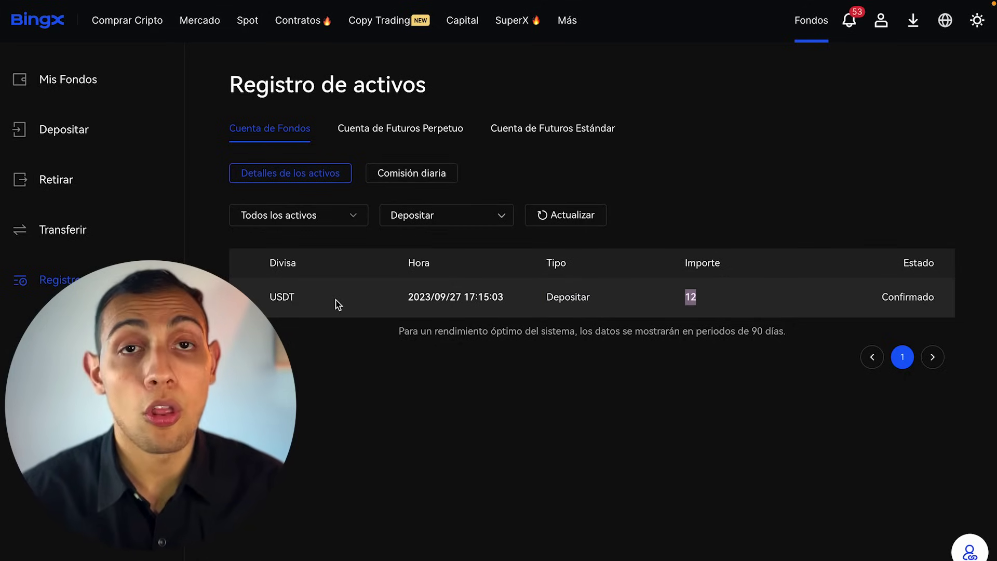
{"action": "double_click", "coordinate": [905, 301]}
{"action": "left_click", "coordinate": [689, 299]}
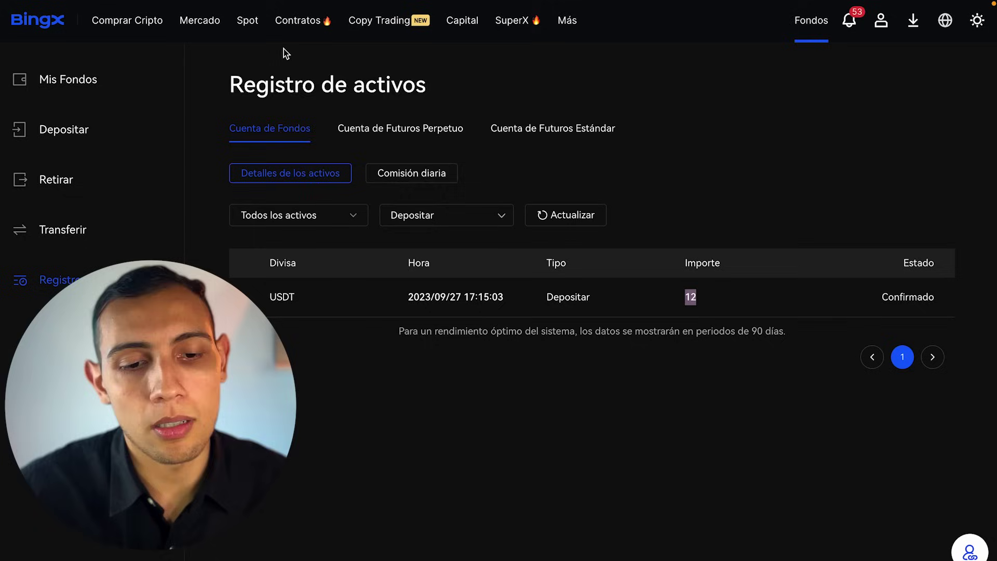
{"action": "mouse_move", "coordinate": [284, 37]}
{"action": "mouse_move", "coordinate": [462, 33]}
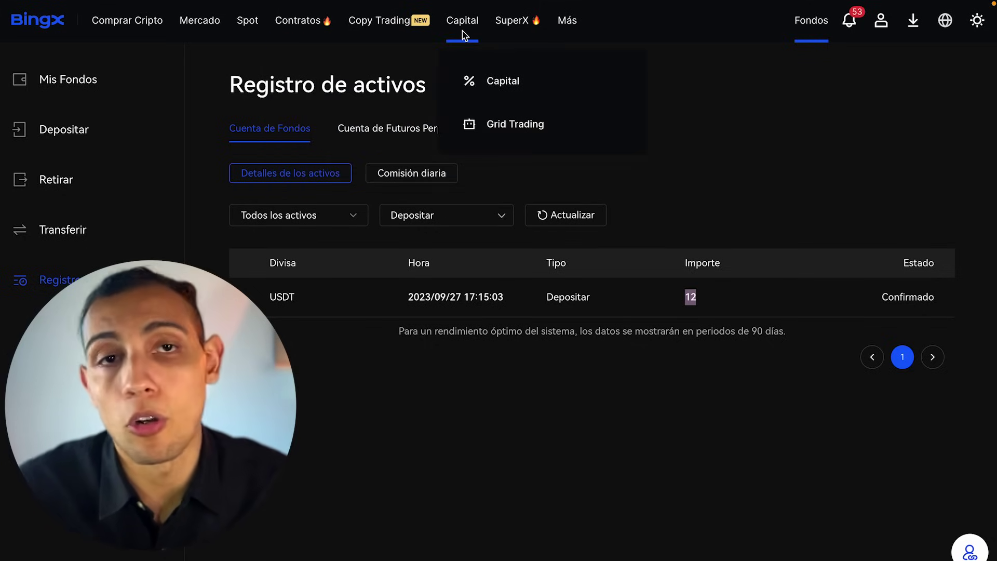